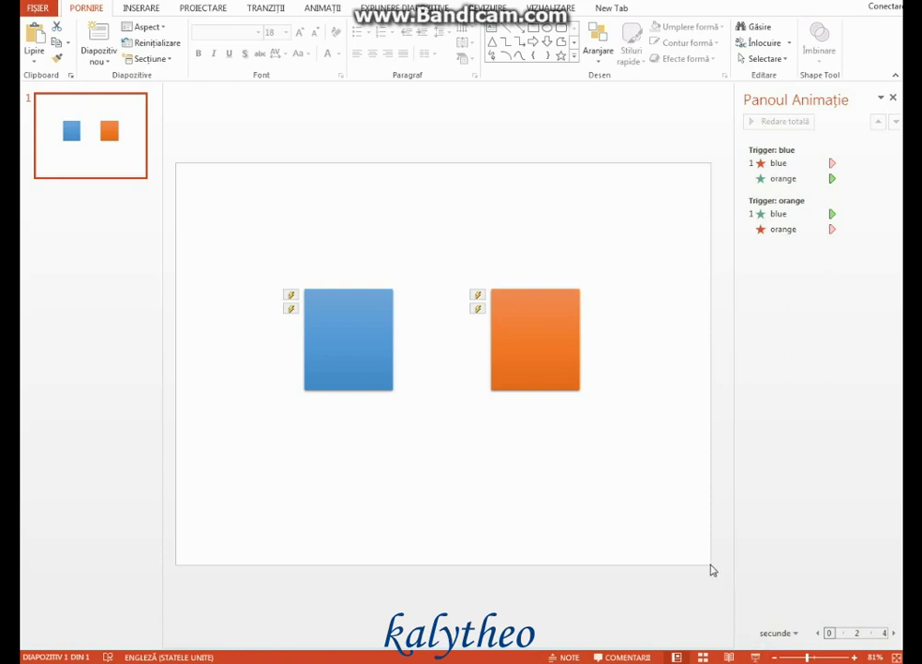
# Run the slide show and click the side-by-side squares to test the swap.
pyautogui.click(755, 657)
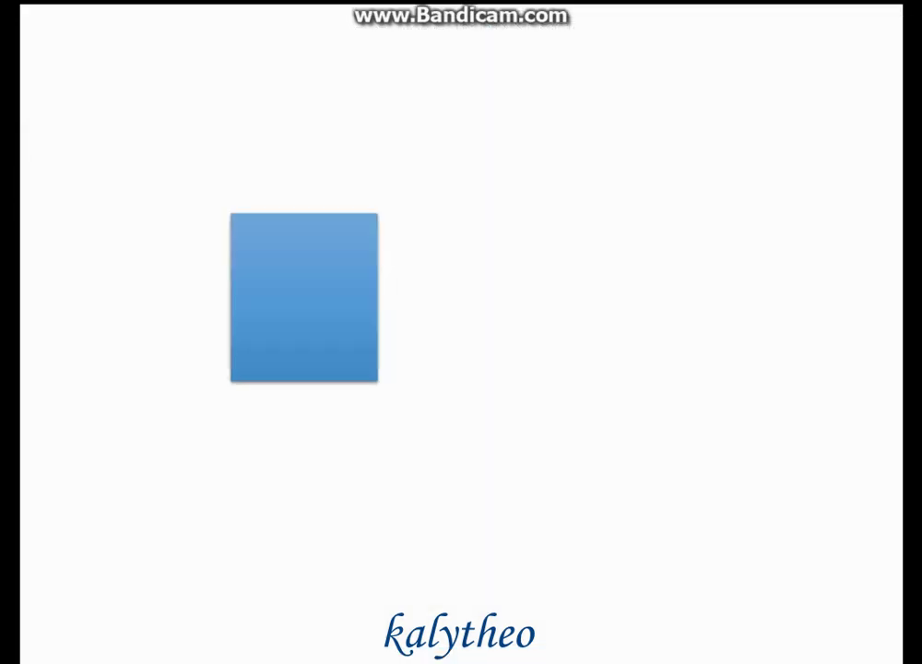
pyautogui.click(267, 287)
pyautogui.click(585, 287)
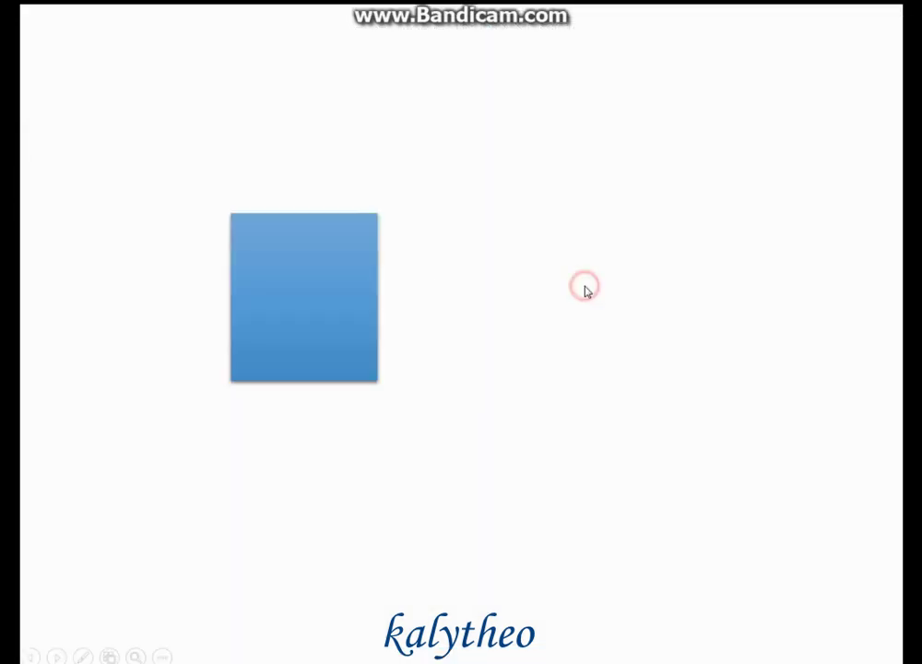
pyautogui.click(317, 312)
pyautogui.click(600, 307)
pyautogui.click(322, 280)
pyautogui.click(597, 317)
pyautogui.press('Escape')
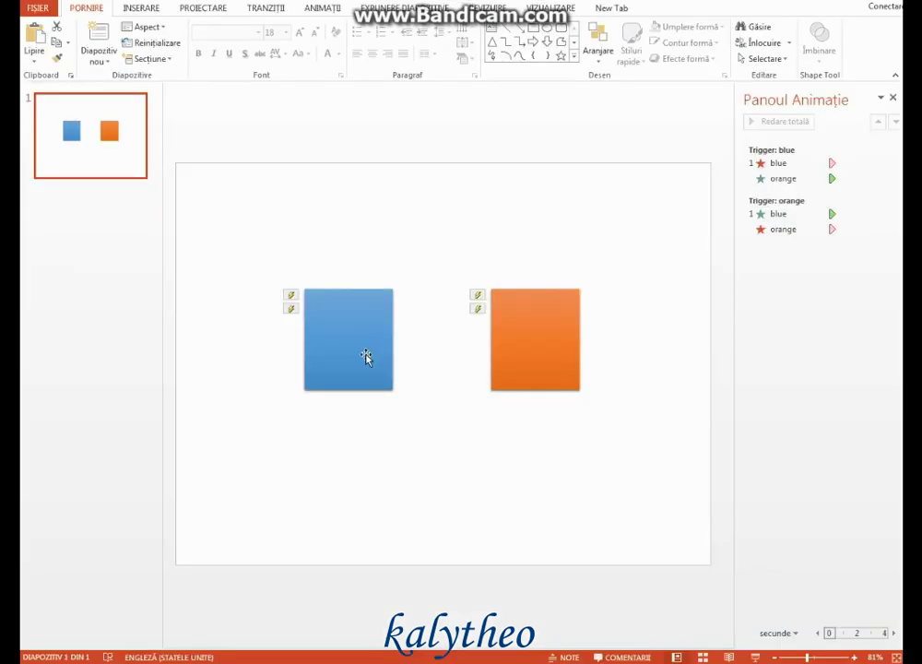
# Position the blue square directly on top of the orange square.
pyautogui.moveTo(366, 357); pyautogui.dragTo(550, 355)
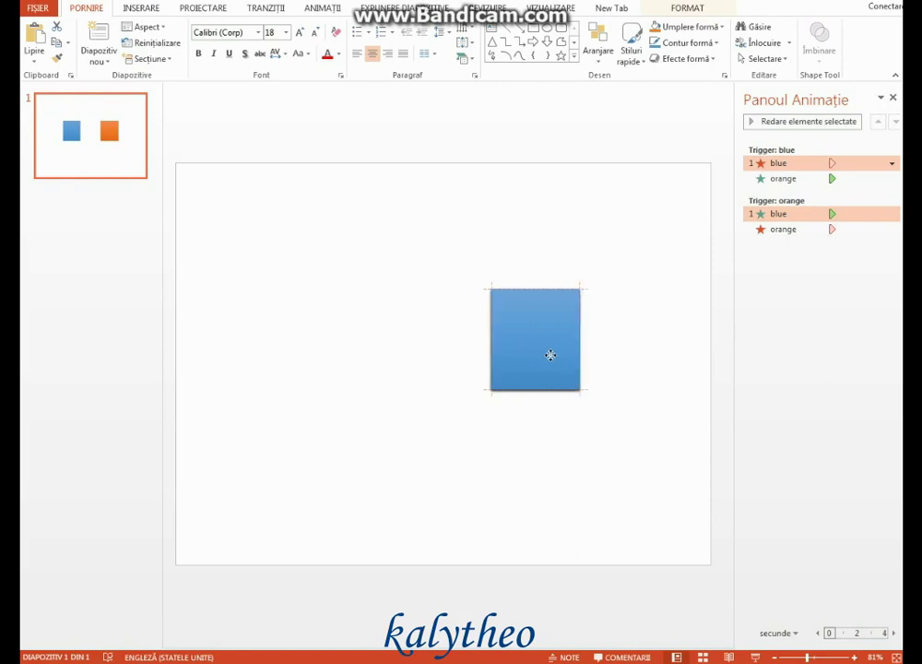
pyautogui.moveTo(551, 355)
pyautogui.mouseDown()
pyautogui.moveTo(375, 323)
pyautogui.moveTo(496, 343)
pyautogui.mouseUp()
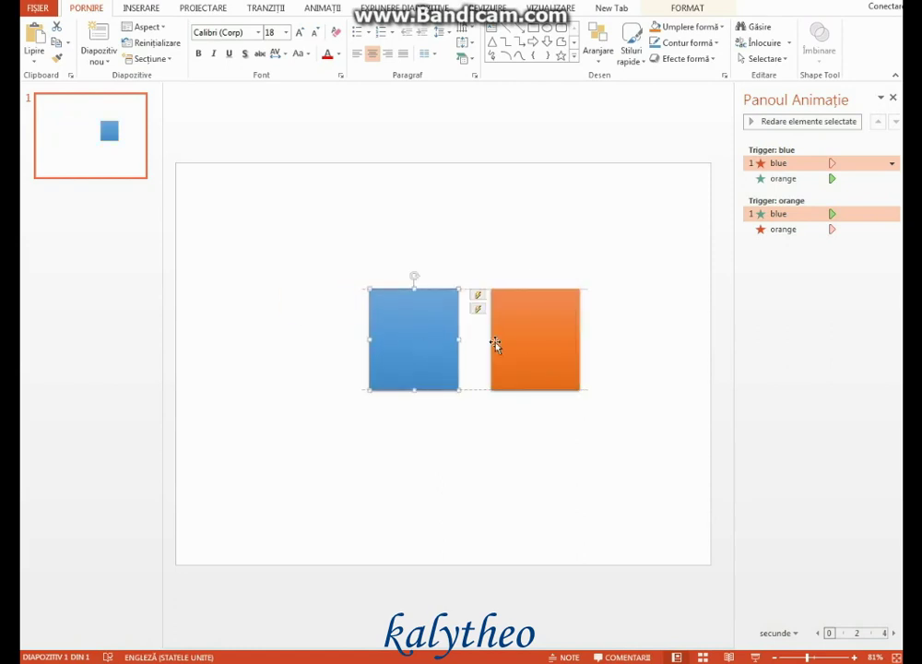
pyautogui.click(525, 339)
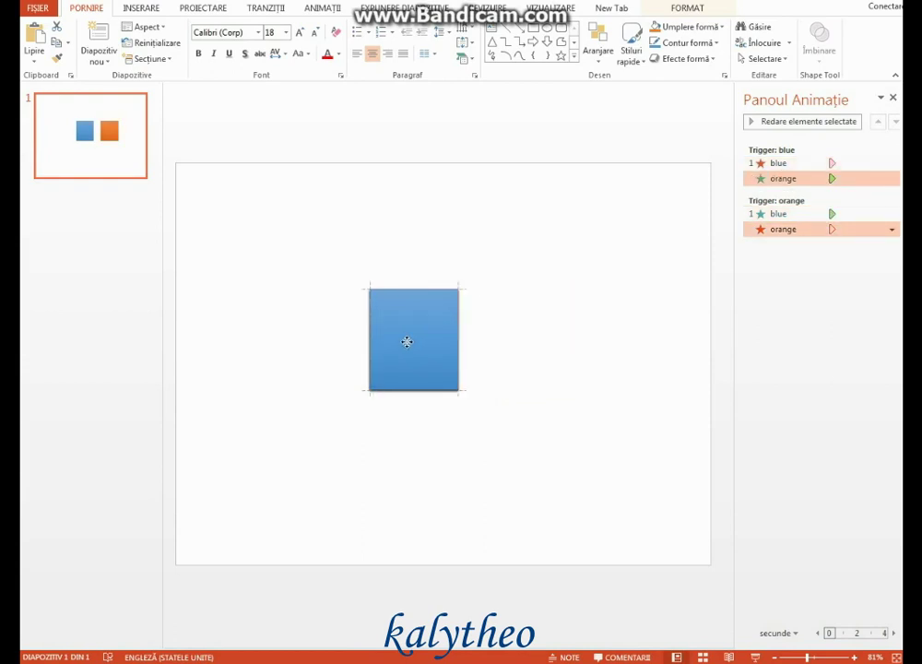
pyautogui.click(409, 341)
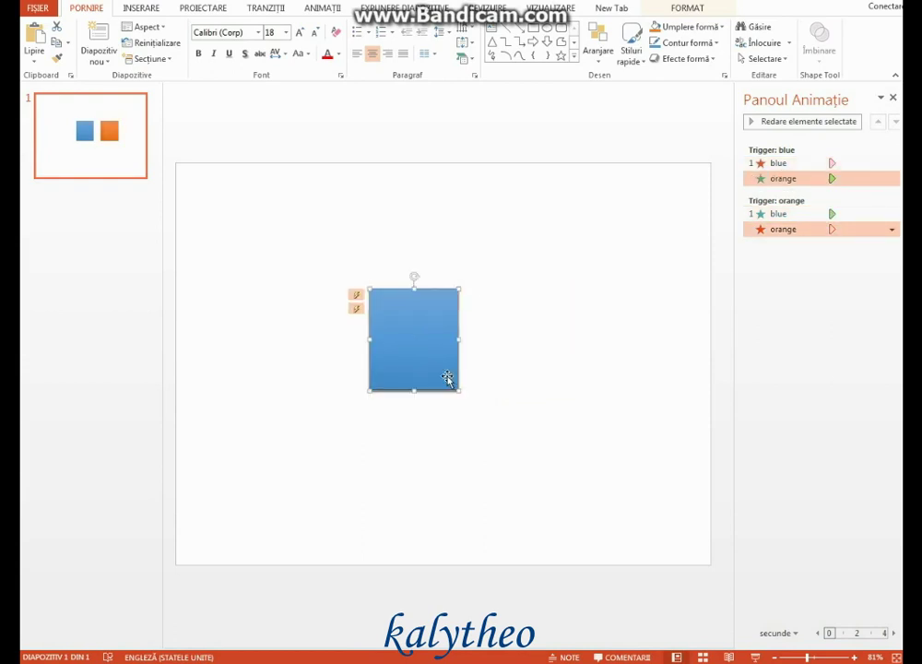
# Run the slide show again and click the stacked squares to confirm they swap in place.
pyautogui.click(754, 657)
pyautogui.click(411, 314)
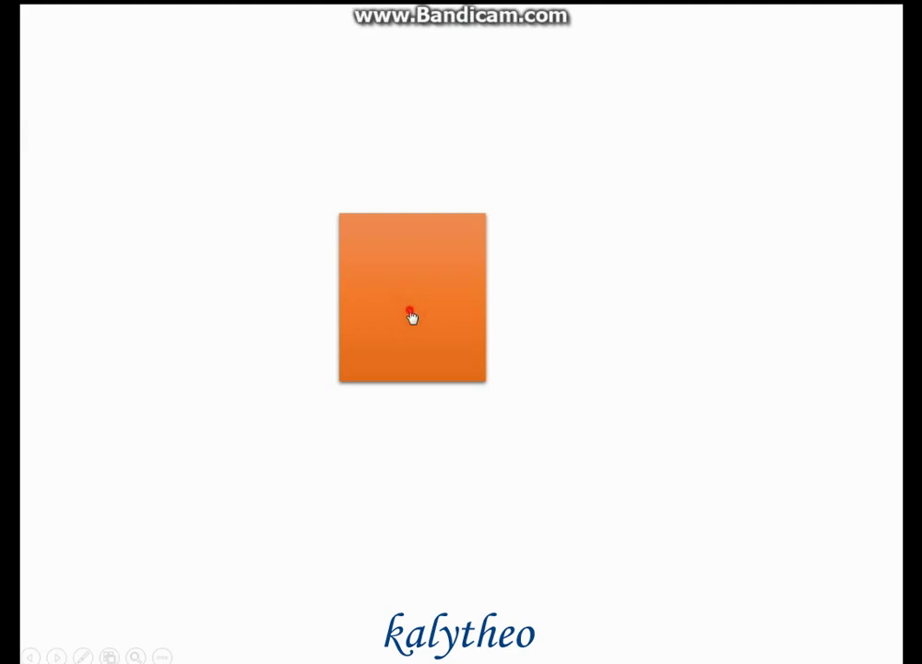
pyautogui.click(412, 318)
pyautogui.click(412, 317)
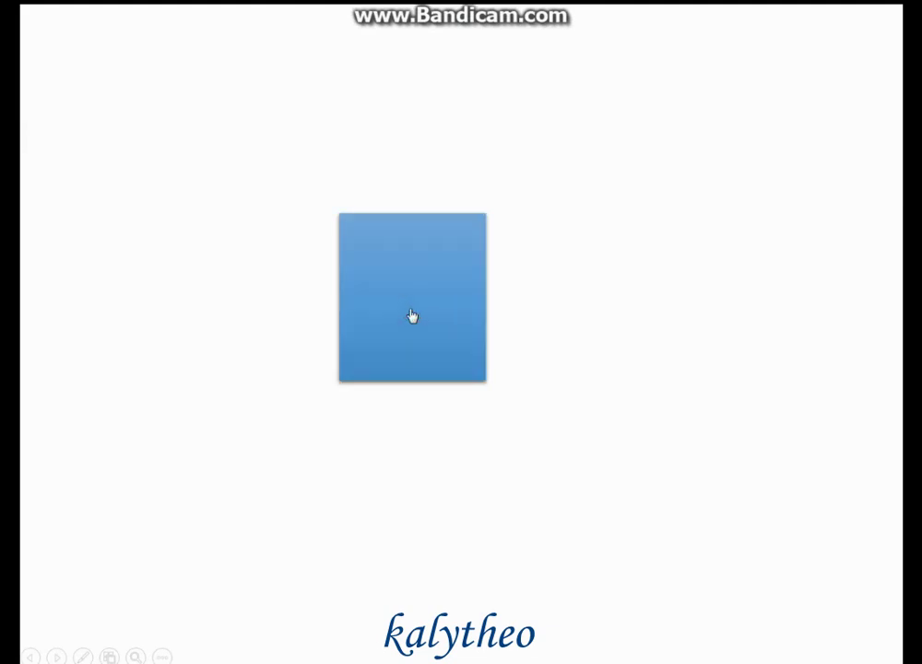
pyautogui.click(413, 316)
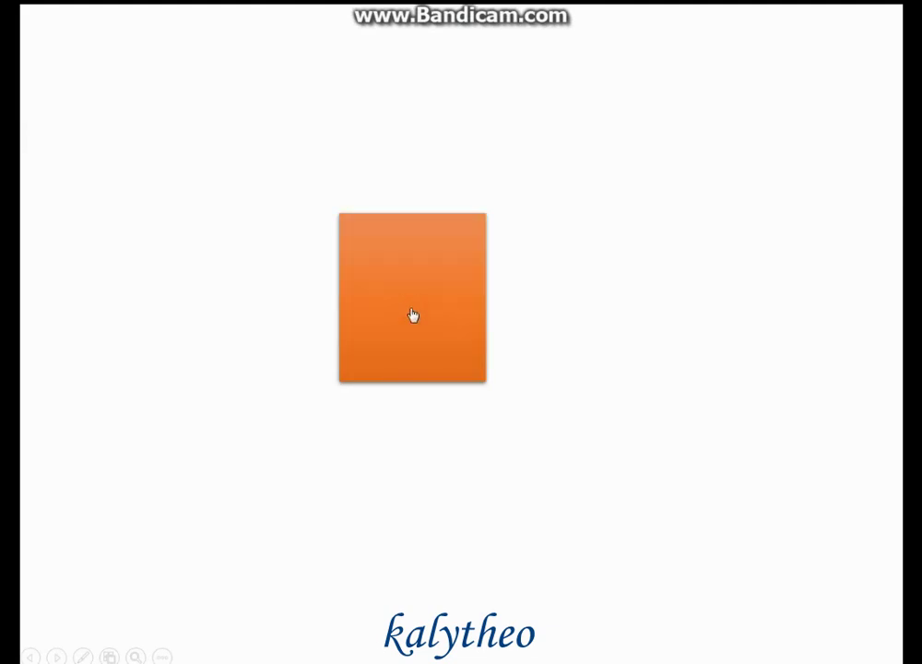
pyautogui.press('Escape')
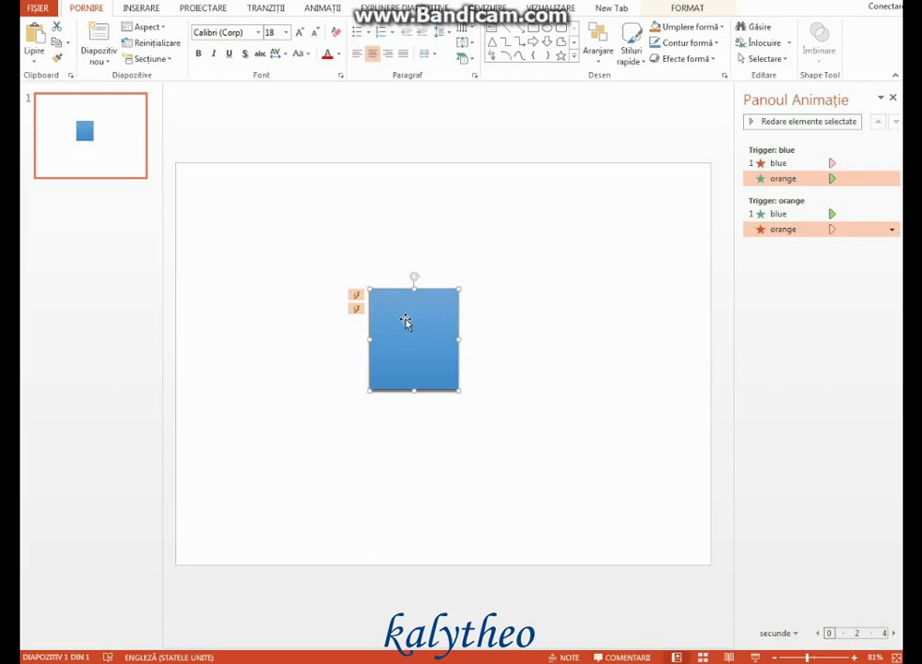
# Move the blue square back beside the orange one and insert a Blank third slide.
pyautogui.moveTo(406, 320); pyautogui.dragTo(553, 321)
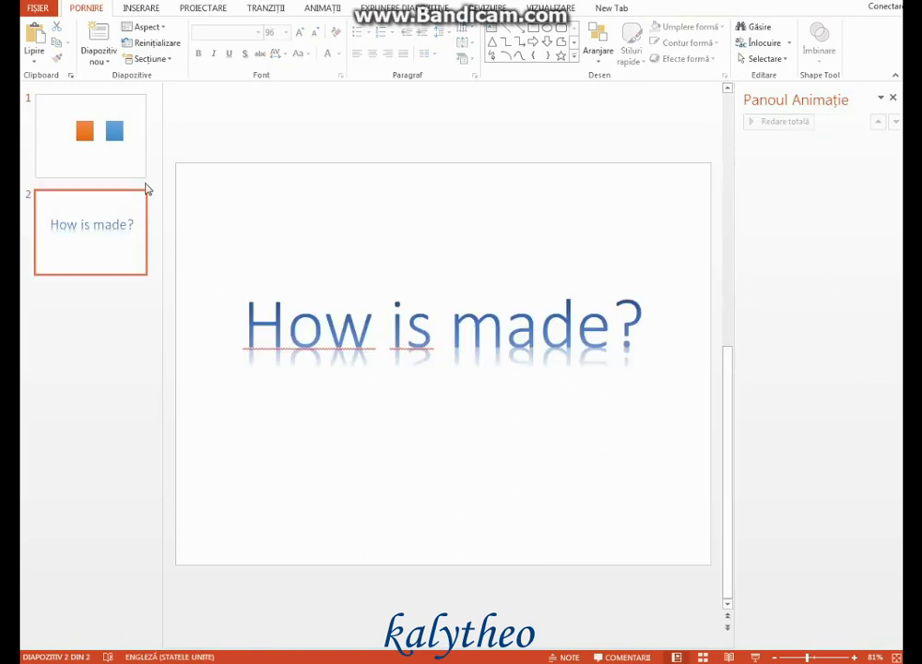
pyautogui.click(98, 62)
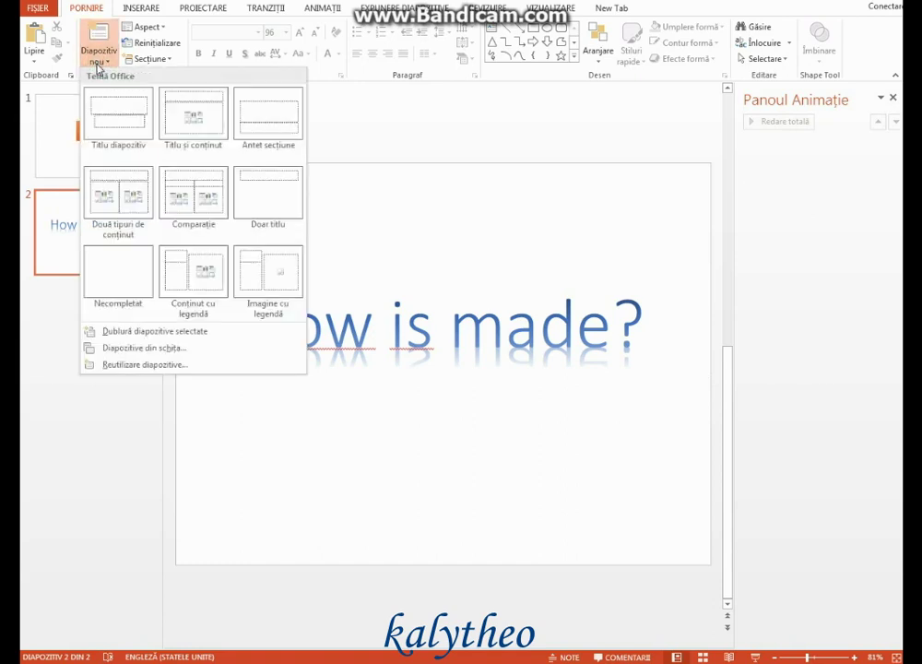
pyautogui.click(129, 279)
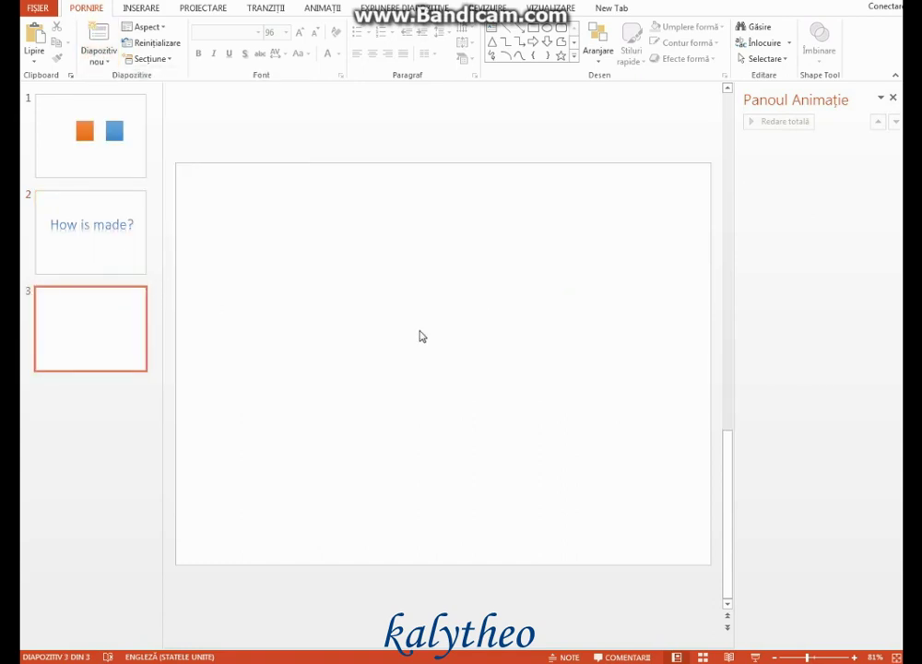
# Draw a rectangle left of centre on slide 3 and give it the blue gradient style.
pyautogui.click(143, 11)
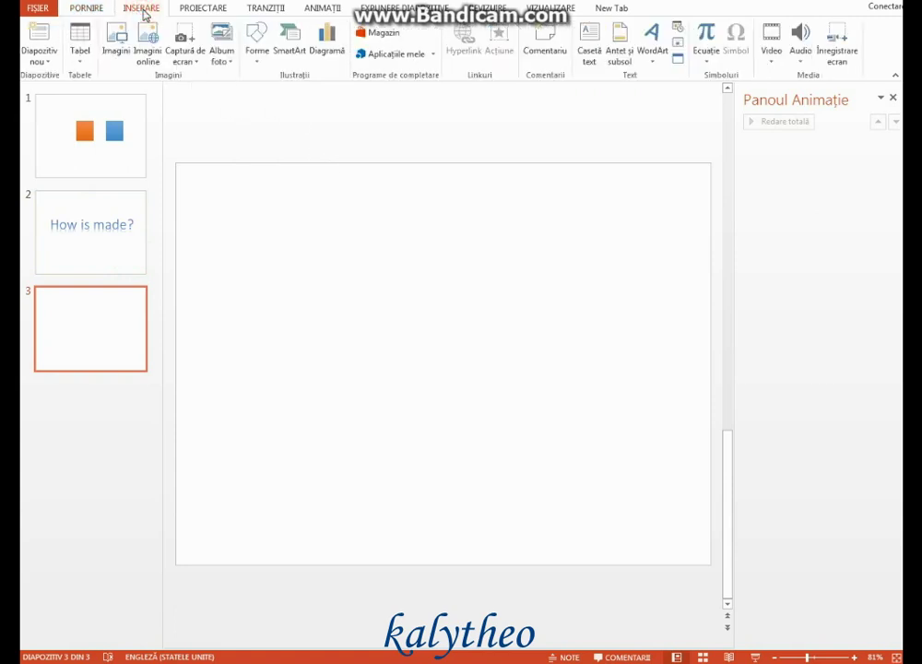
pyautogui.click(257, 53)
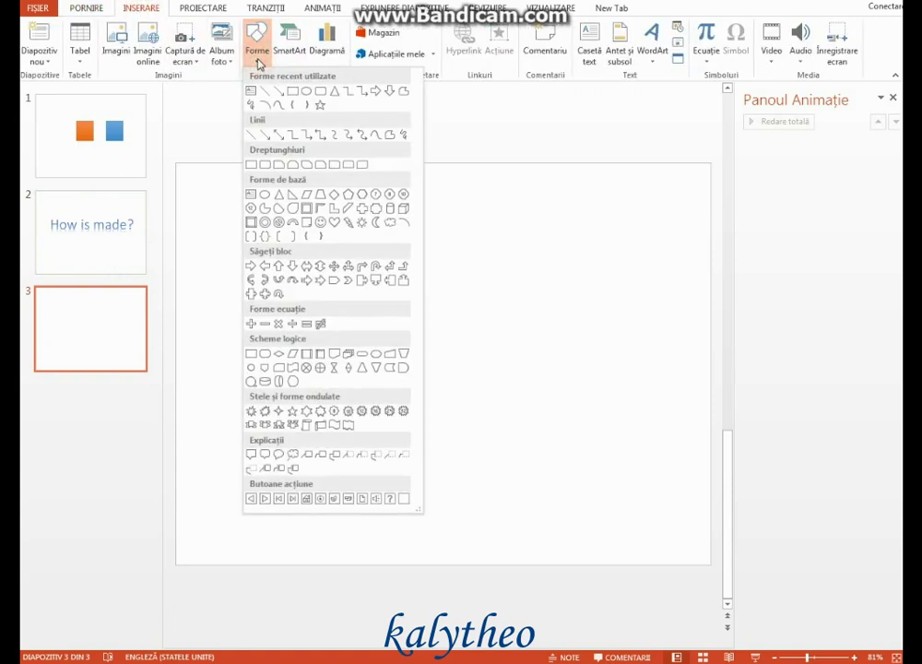
pyautogui.click(293, 92)
pyautogui.moveTo(281, 291); pyautogui.dragTo(380, 397)
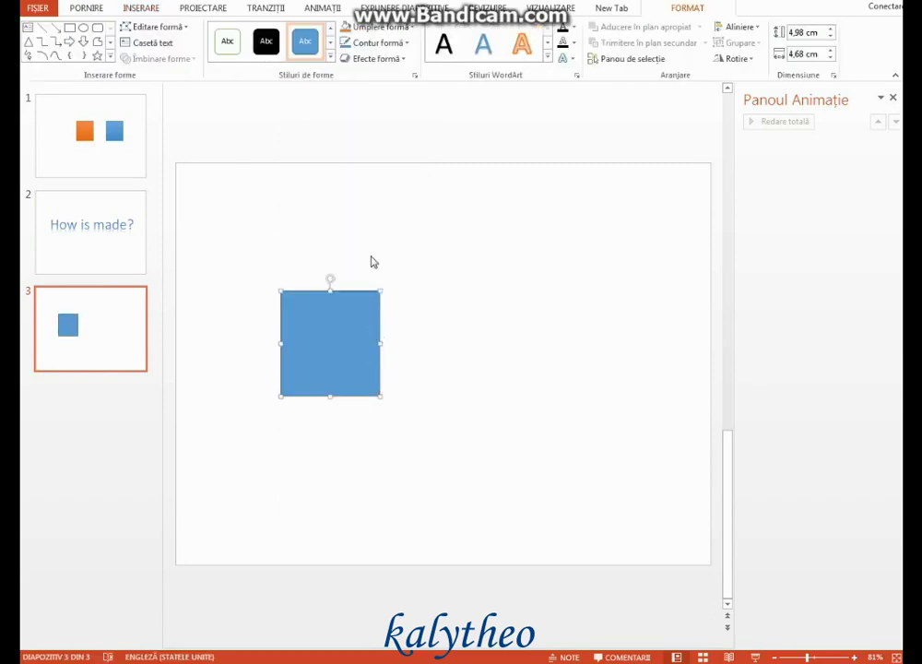
pyautogui.click(329, 57)
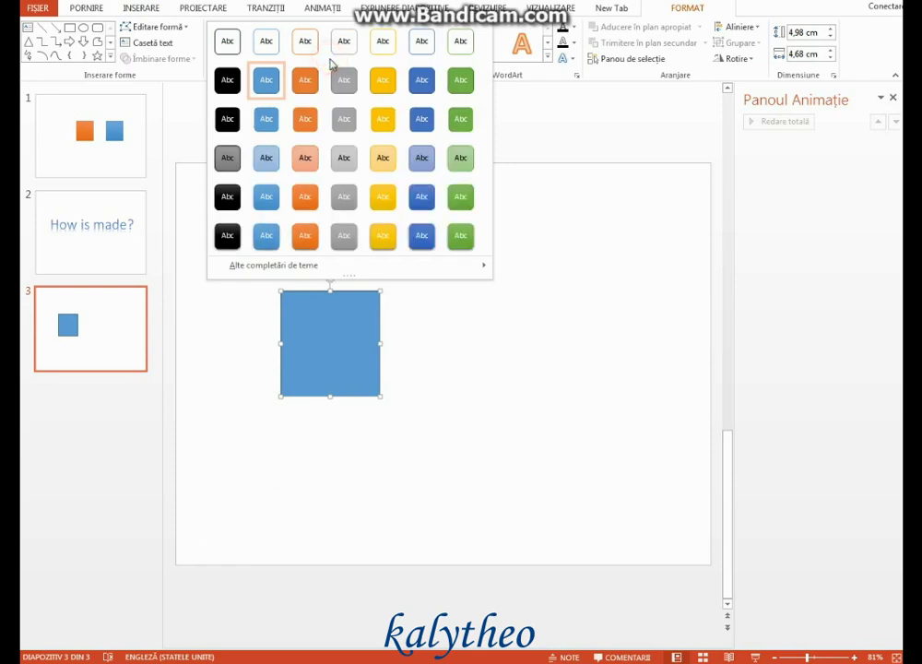
pyautogui.click(272, 243)
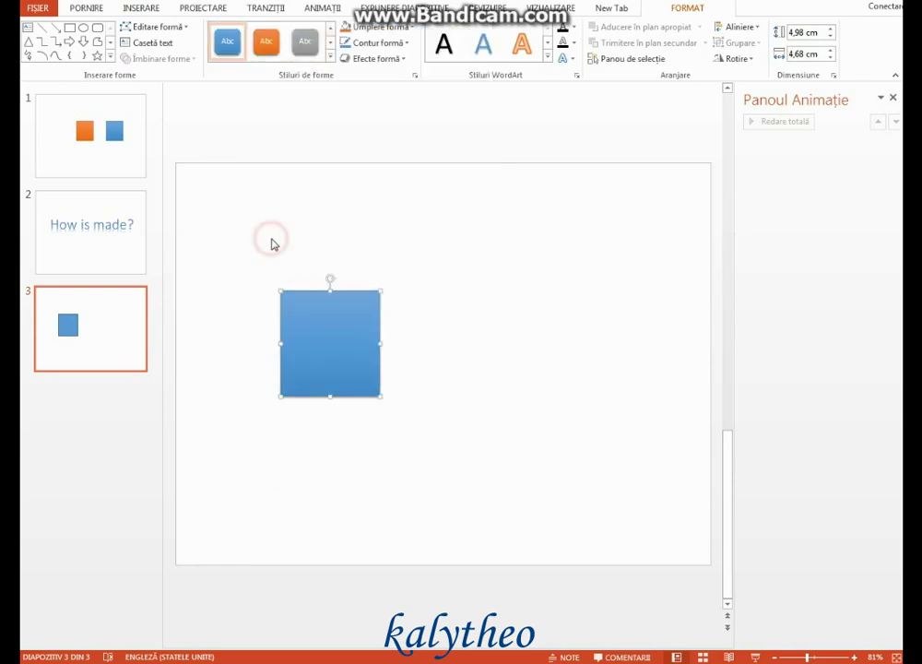
# Duplicate the blue square, move the copy to its right, and style it orange.
pyautogui.rightClick(322, 322)
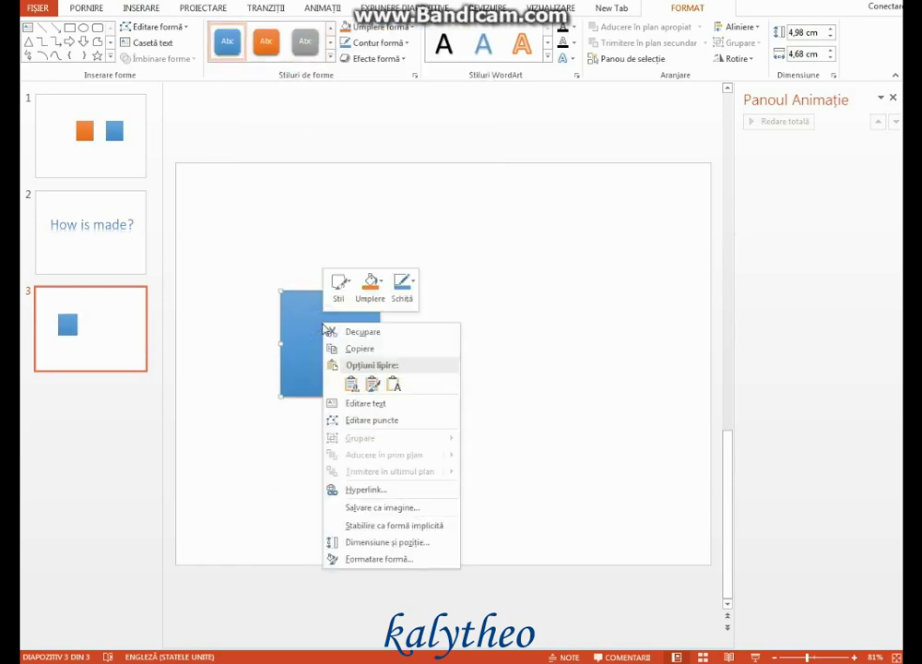
pyautogui.click(369, 351)
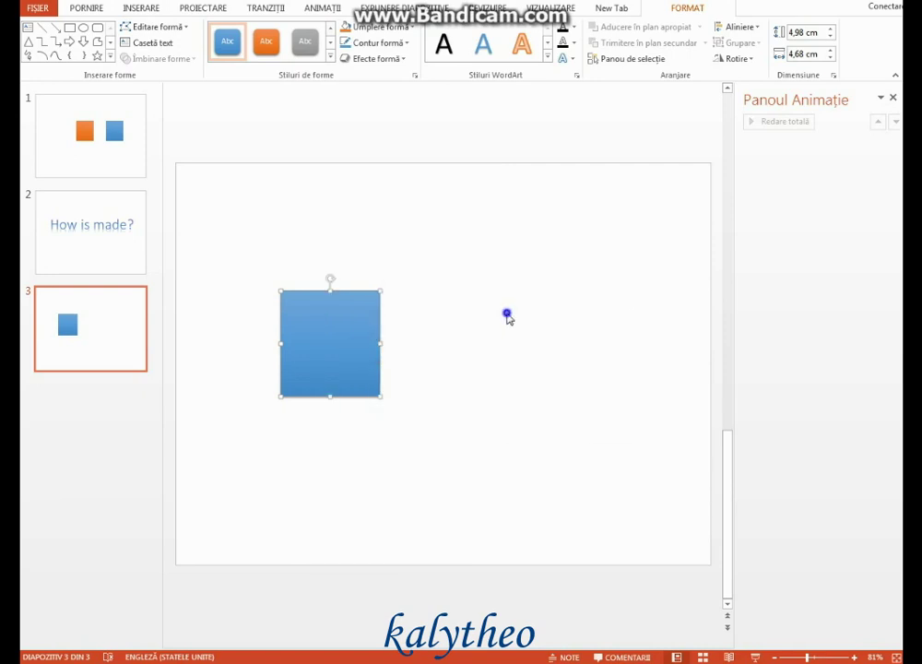
pyautogui.rightClick(508, 316)
pyautogui.click(536, 344)
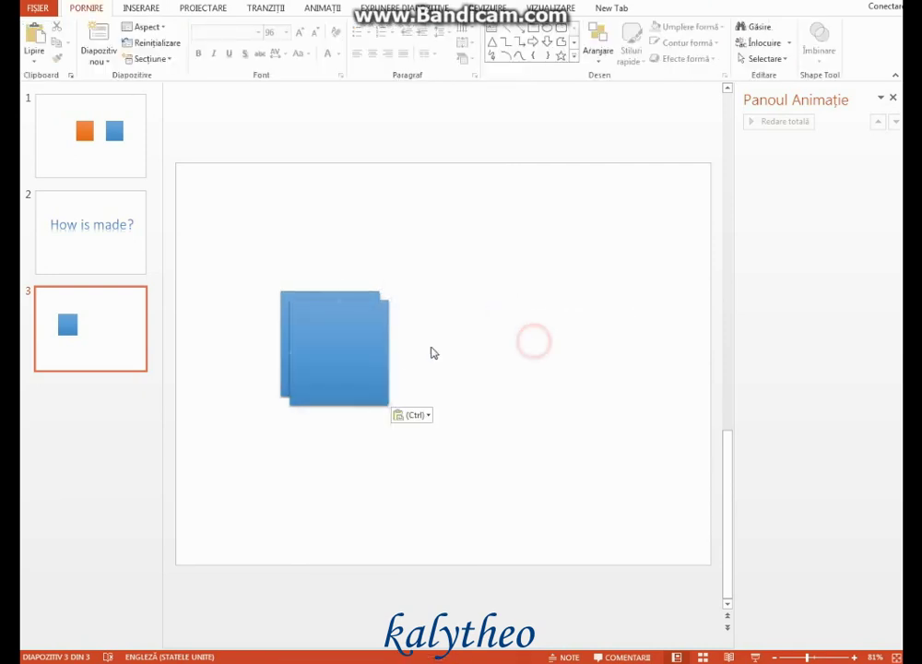
pyautogui.moveTo(360, 359); pyautogui.dragTo(548, 354)
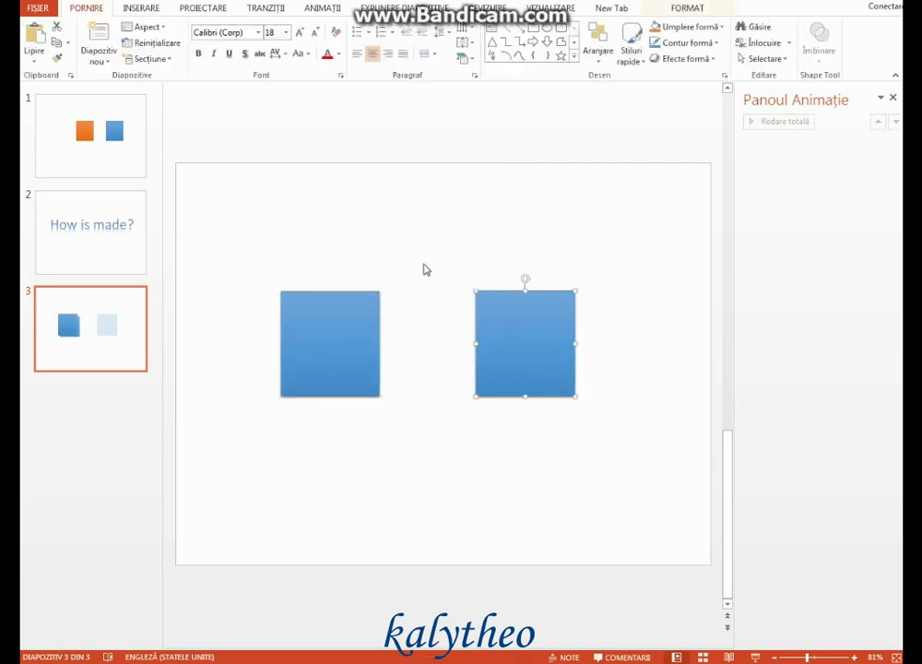
pyautogui.click(692, 9)
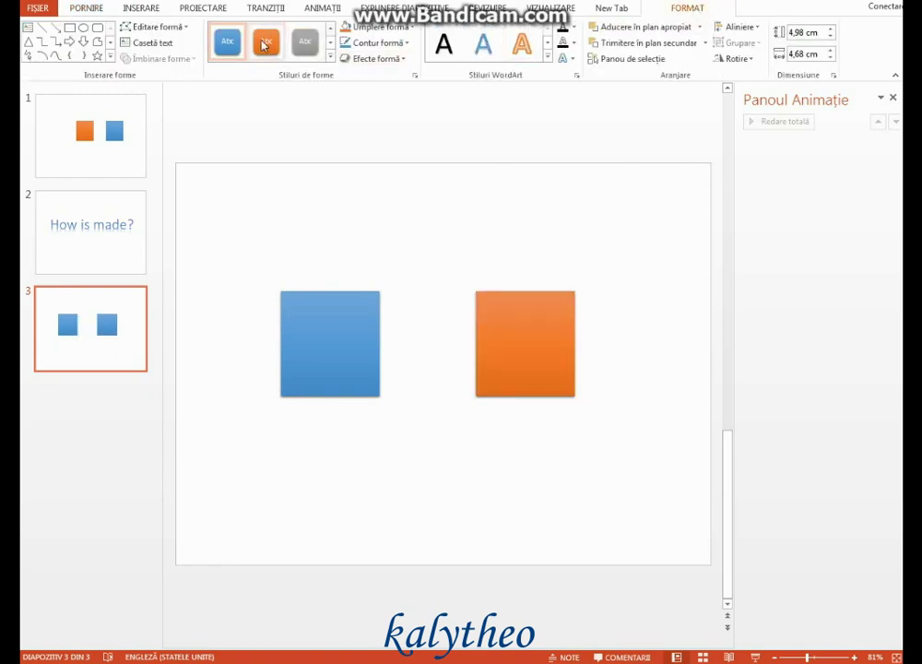
pyautogui.click(266, 41)
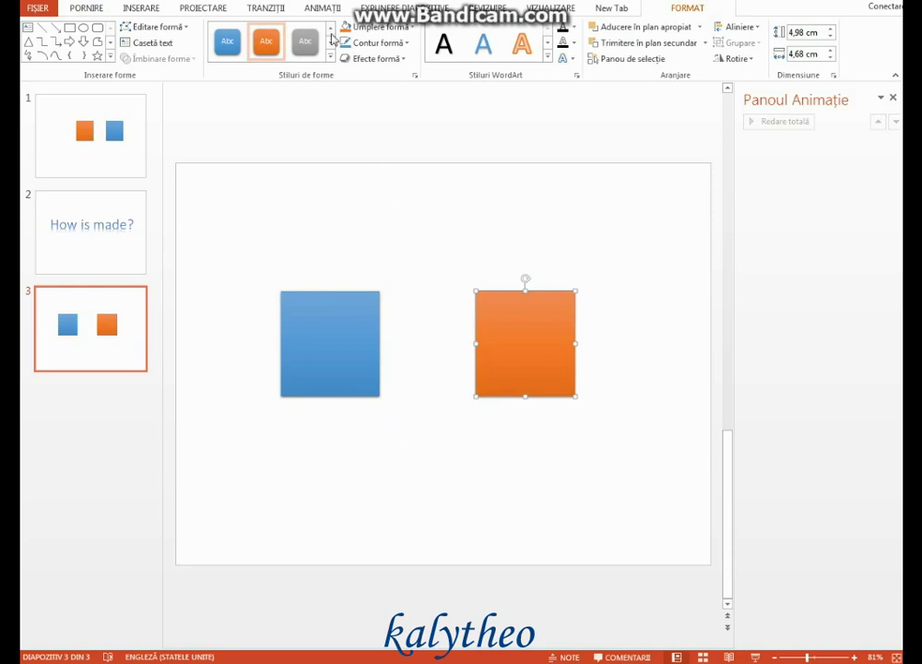
pyautogui.click(321, 9)
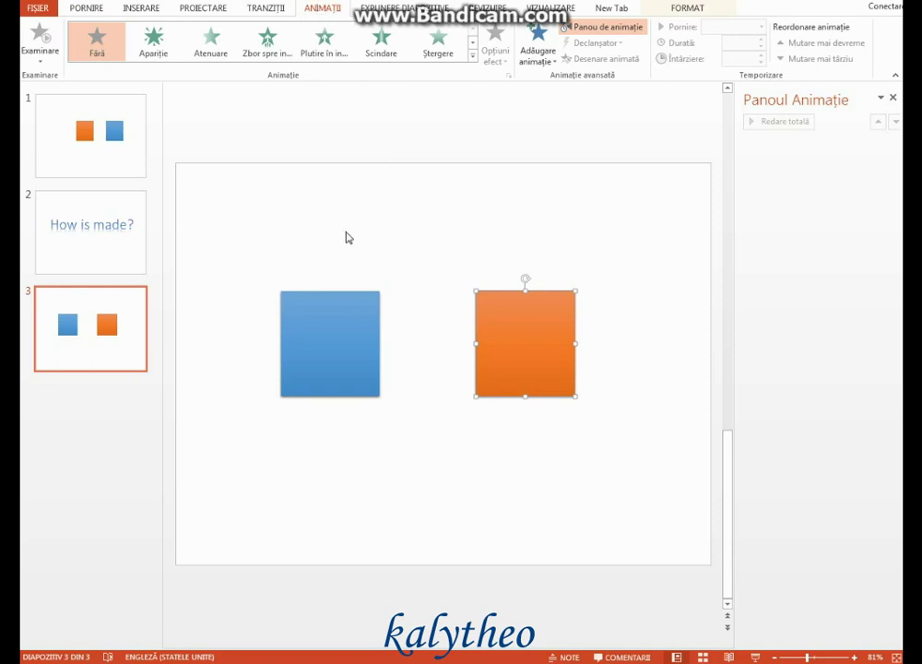
# Give both squares the Apariție entrance effect and the Dispariție exit effect.
pyautogui.click(333, 327)
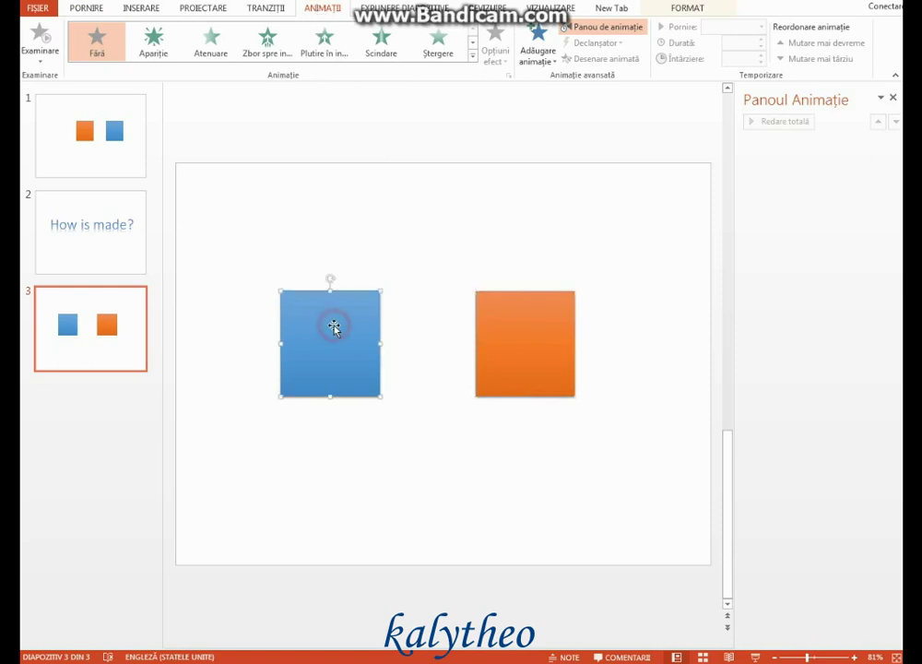
pyautogui.keyDown('shift'); pyautogui.click(518, 351); pyautogui.keyUp('shift')
pyautogui.click(162, 49)
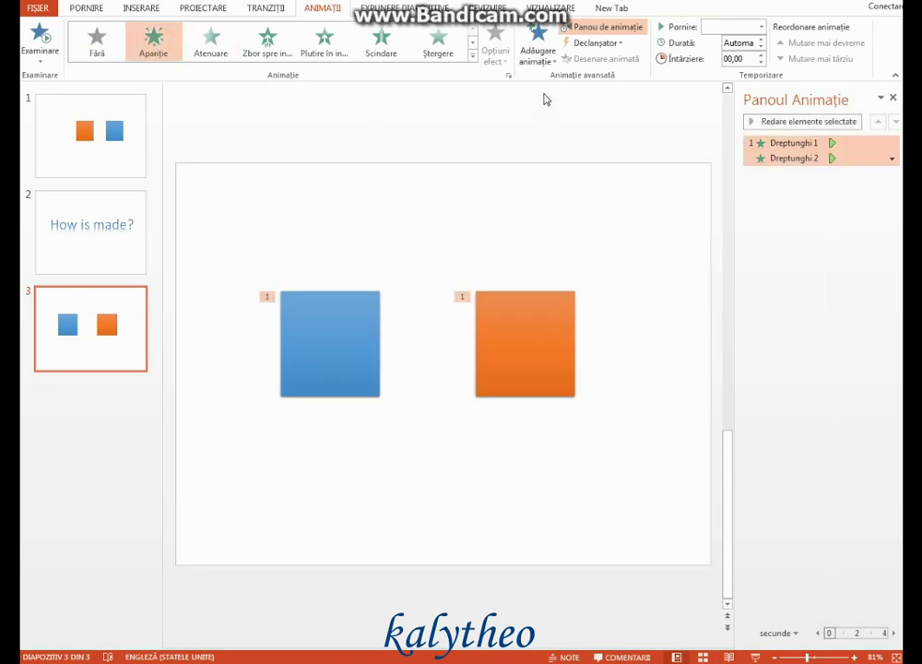
pyautogui.click(540, 61)
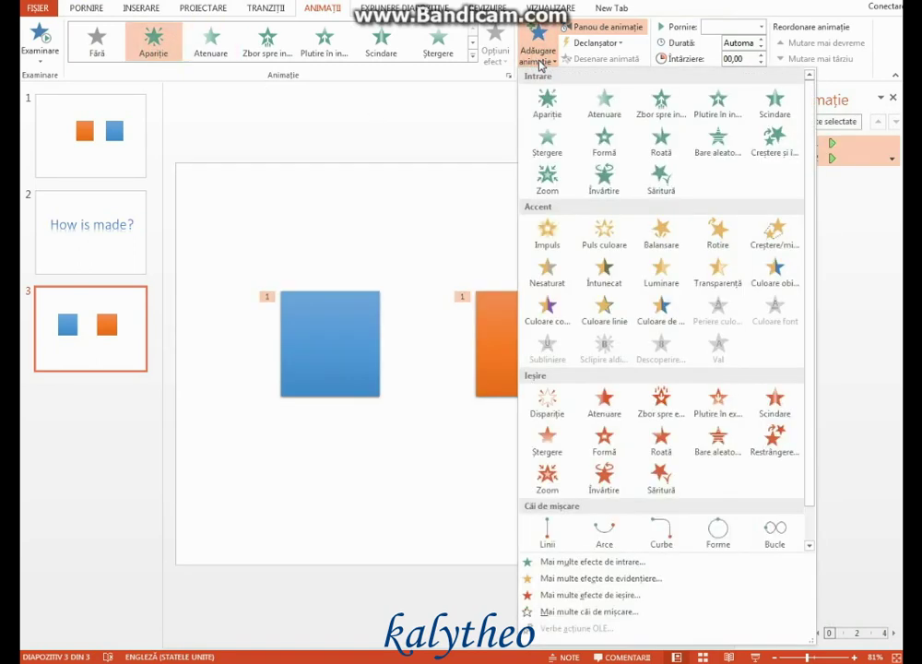
pyautogui.click(556, 406)
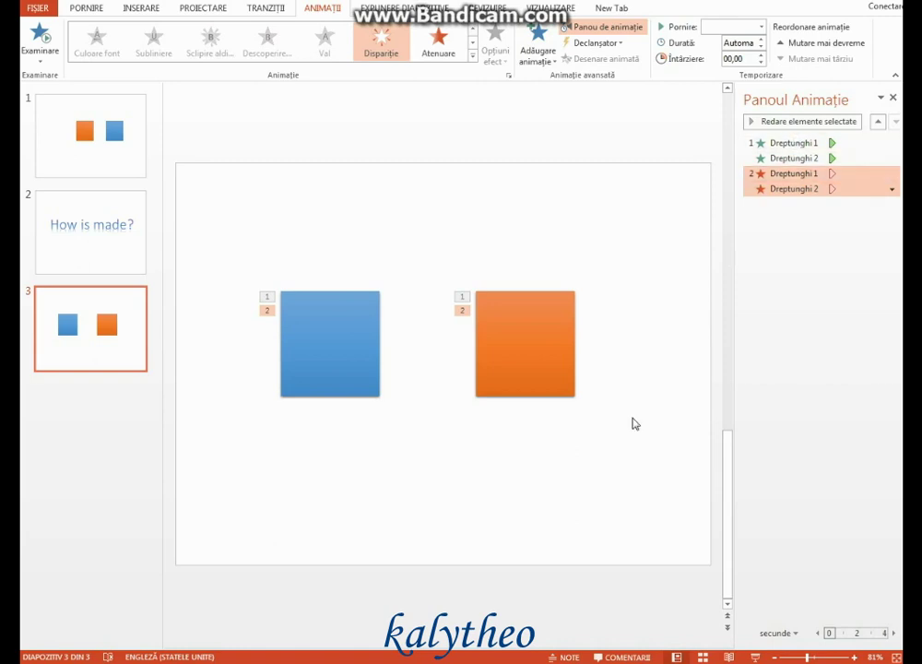
pyautogui.click(858, 143)
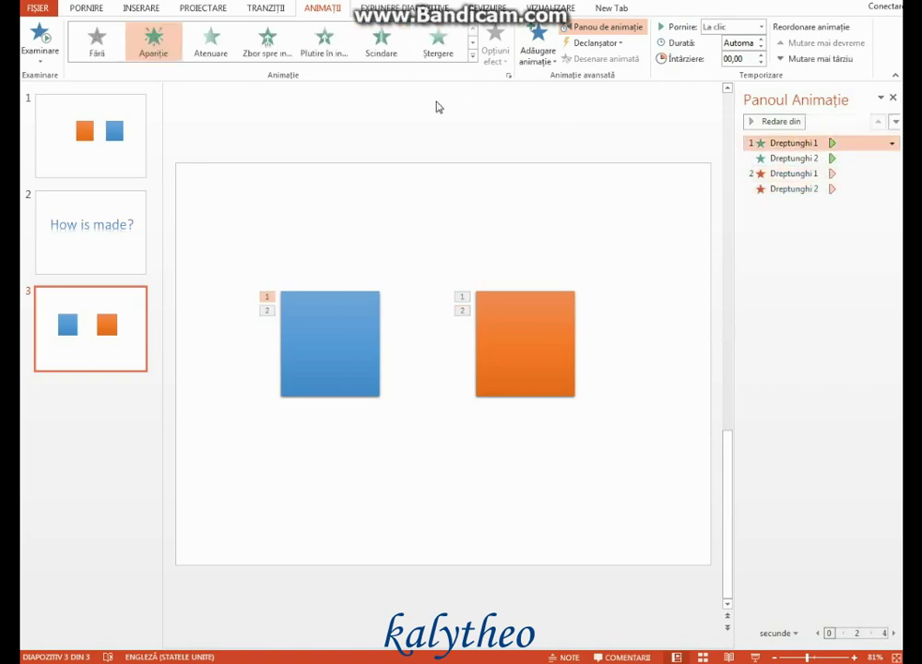
pyautogui.click(85, 11)
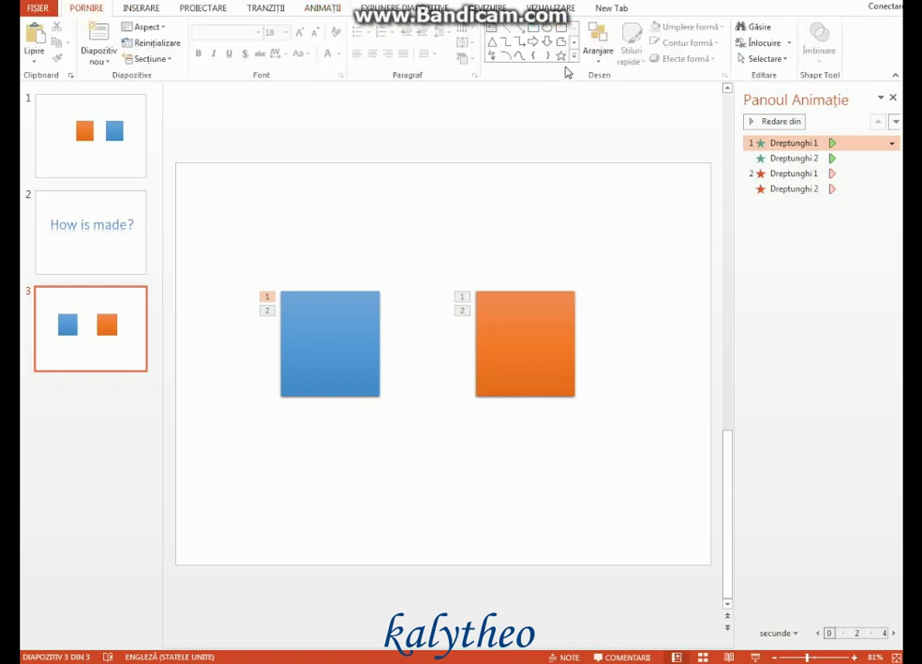
pyautogui.click(599, 53)
# In the Selection Pane, rename the orange rectangle to 'orange'.
pyautogui.click(660, 279)
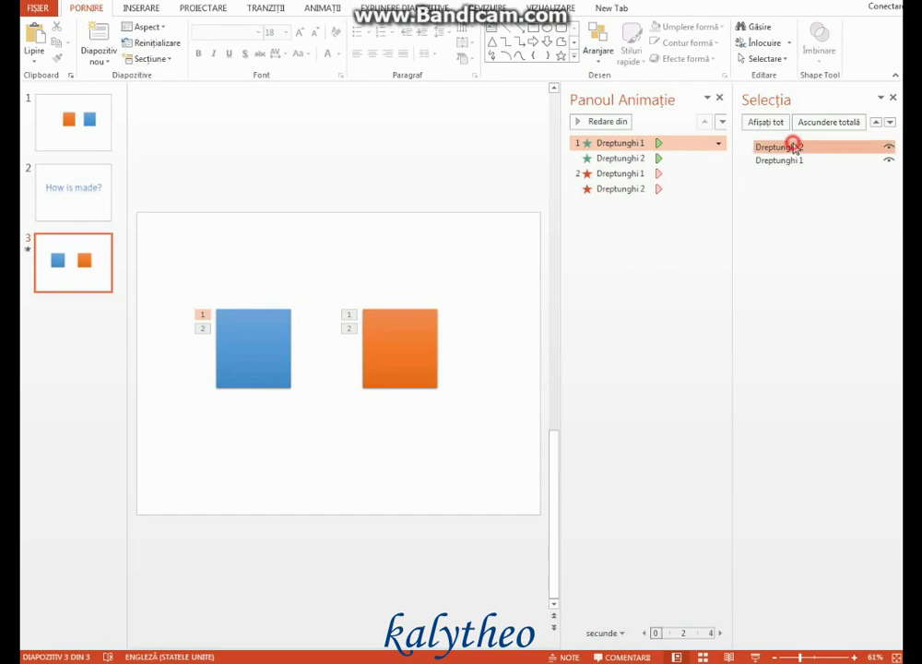
pyautogui.click(795, 148)
pyautogui.click(795, 148)
pyautogui.doubleClick(819, 147)
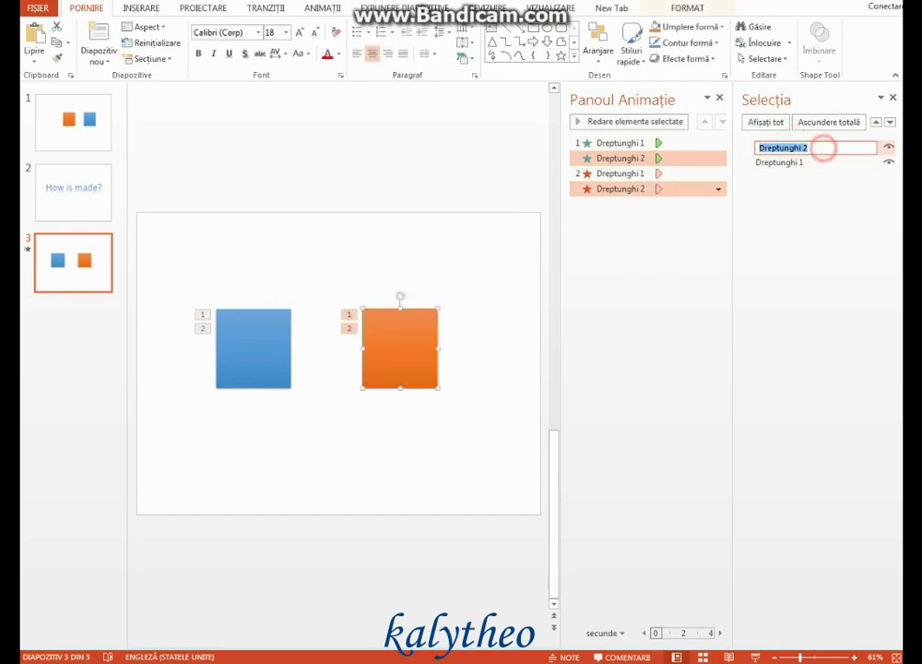
pyautogui.write('orange')
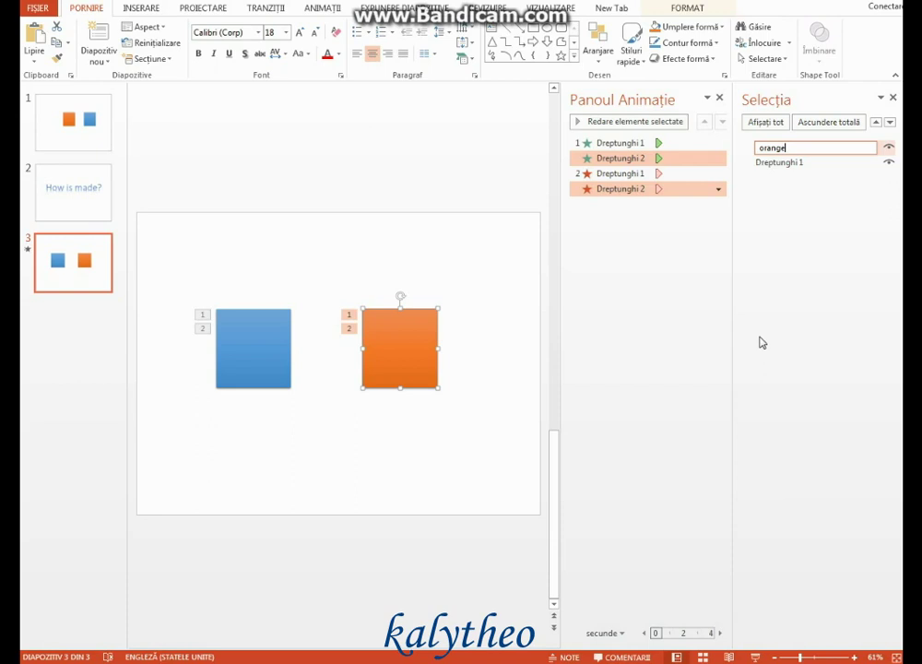
pyautogui.press('Return')
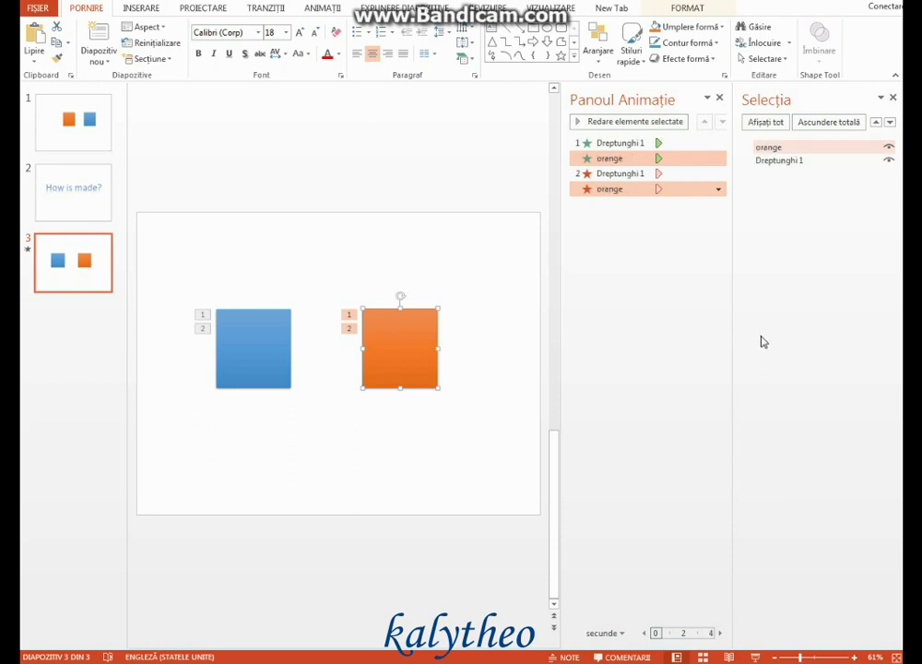
# Rename the blue rectangle 'Dreptunghi 1' to 'blue'.
pyautogui.click(789, 160)
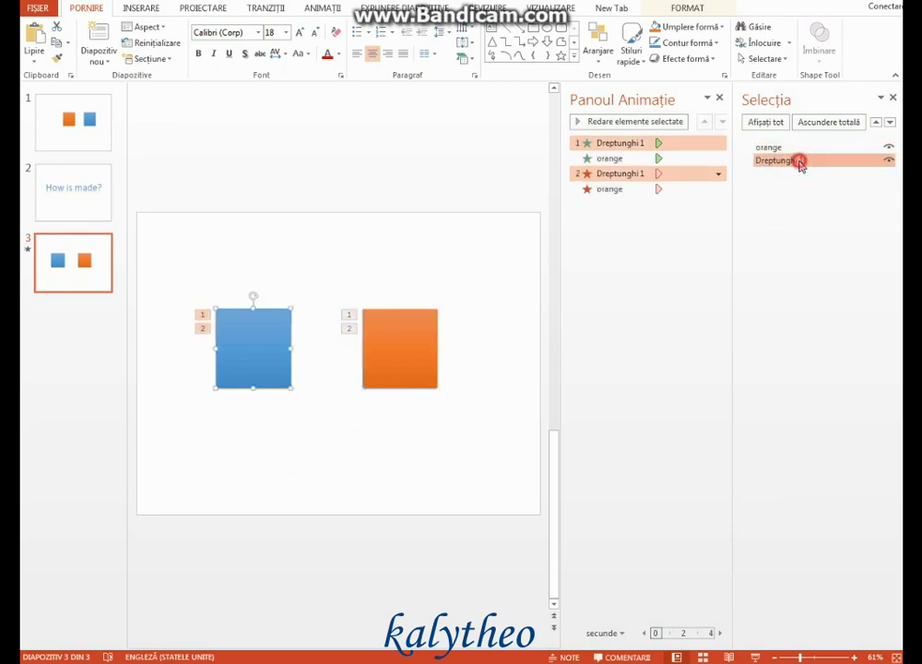
pyautogui.click(798, 162)
pyautogui.doubleClick(799, 161)
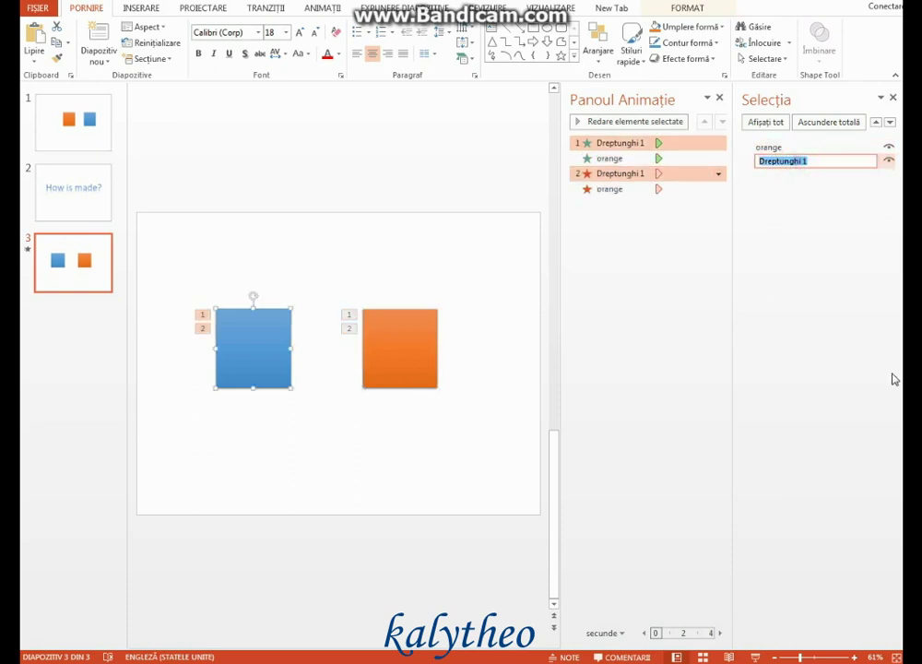
pyautogui.write('blue')
pyautogui.press('Return')
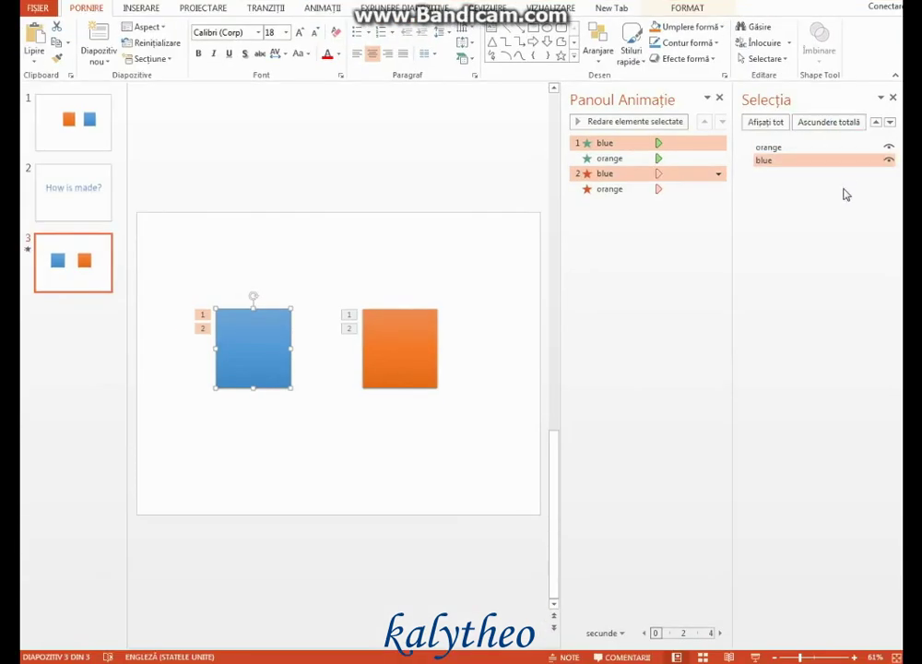
# Set the blue square's exit animation to start on click of blue.
pyautogui.click(893, 98)
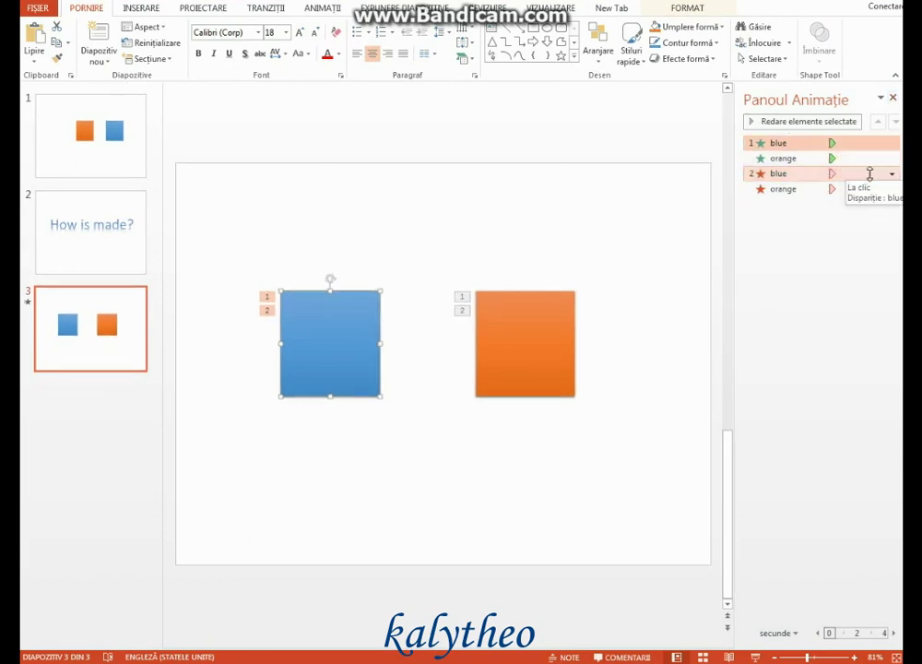
pyautogui.click(867, 173)
pyautogui.click(893, 175)
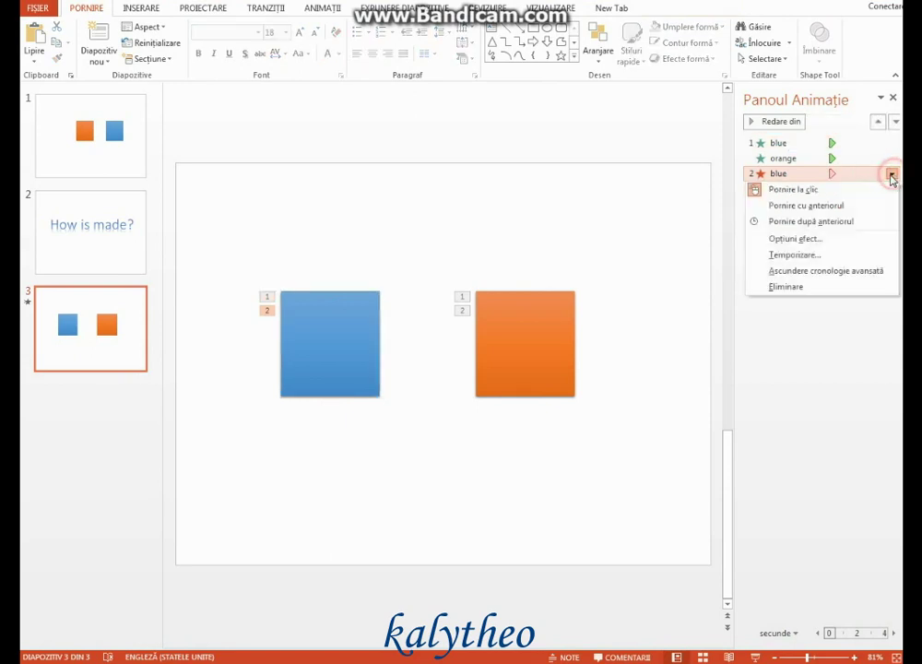
pyautogui.click(819, 257)
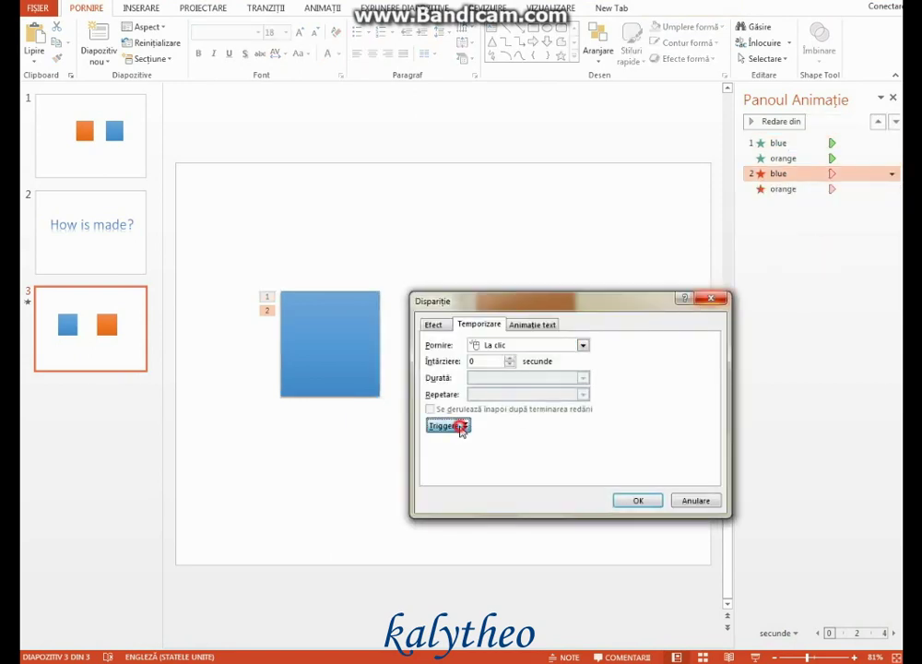
pyautogui.click(459, 426)
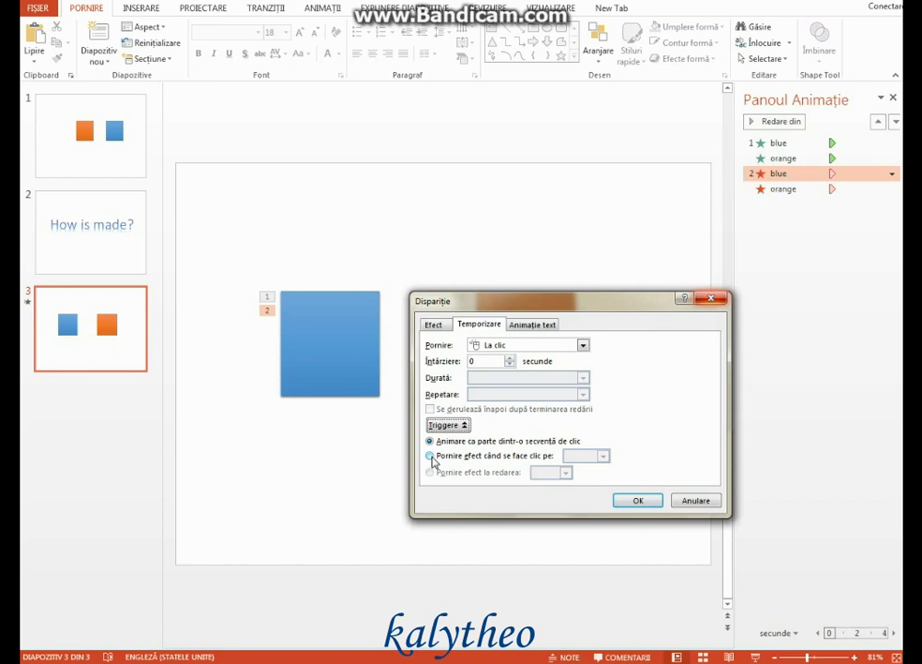
pyautogui.click(431, 457)
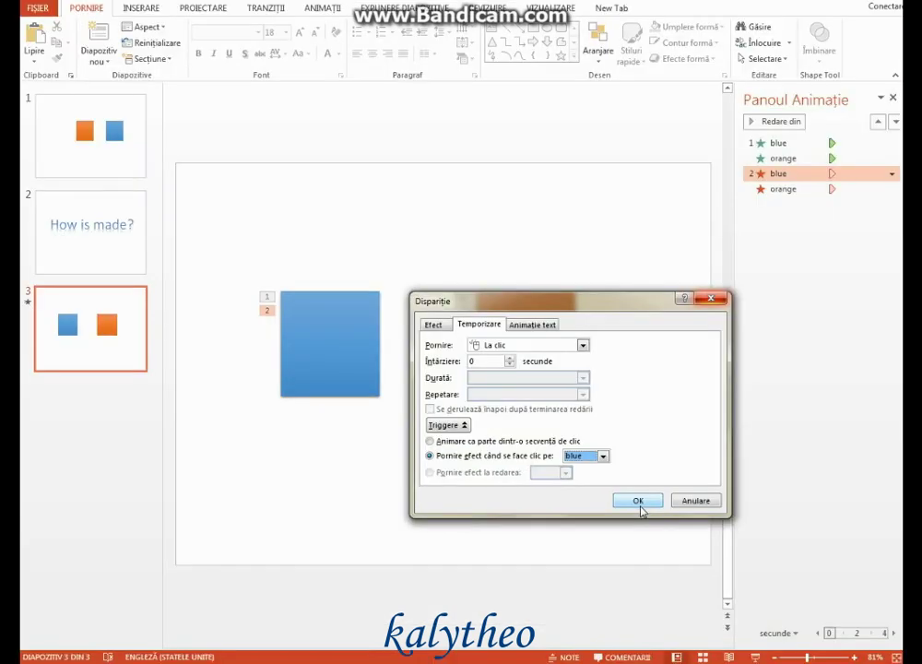
pyautogui.click(636, 495)
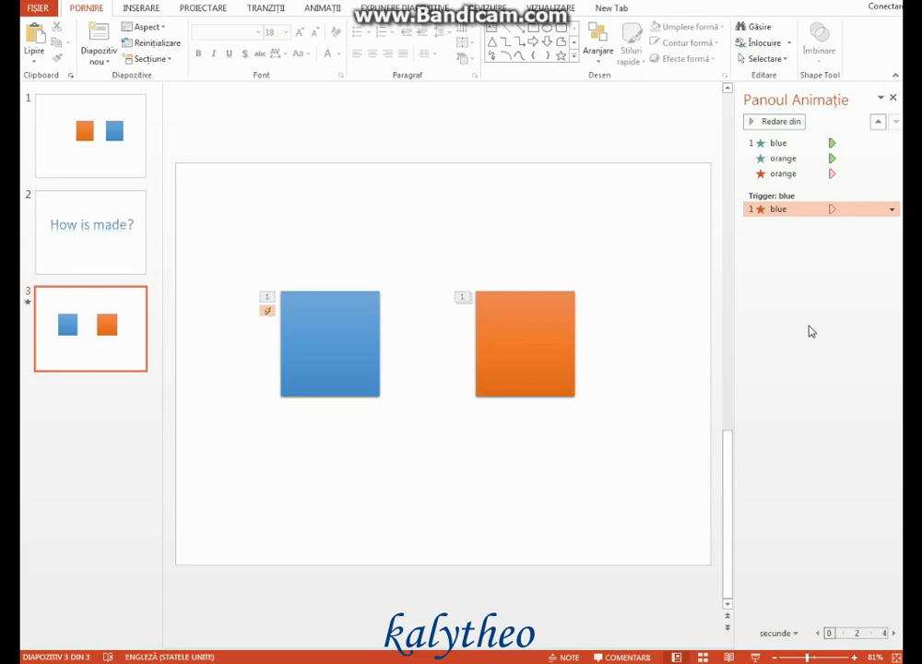
# Set the orange square's appear animation to trigger on click of blue.
pyautogui.click(894, 158)
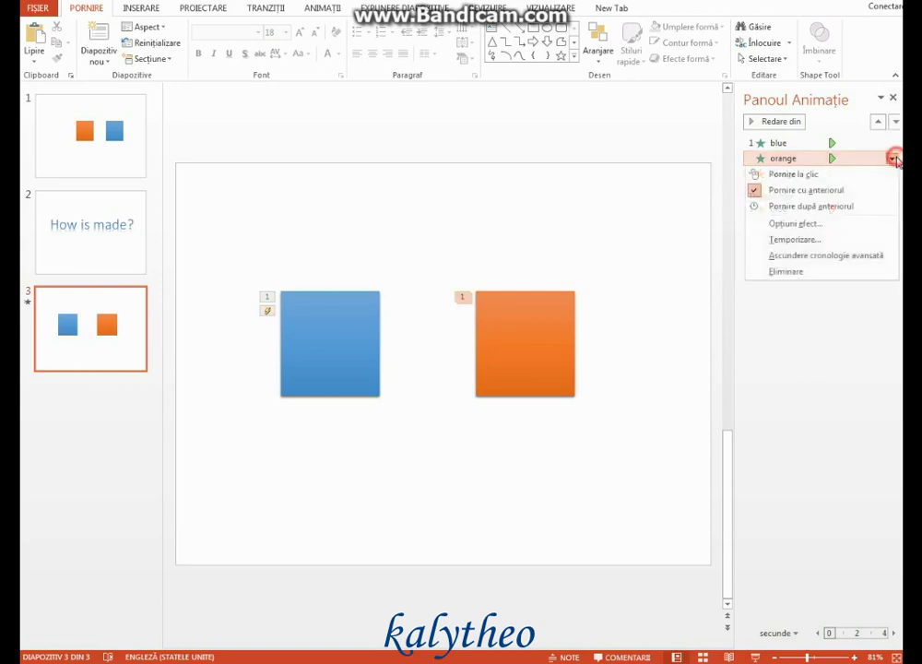
pyautogui.click(840, 240)
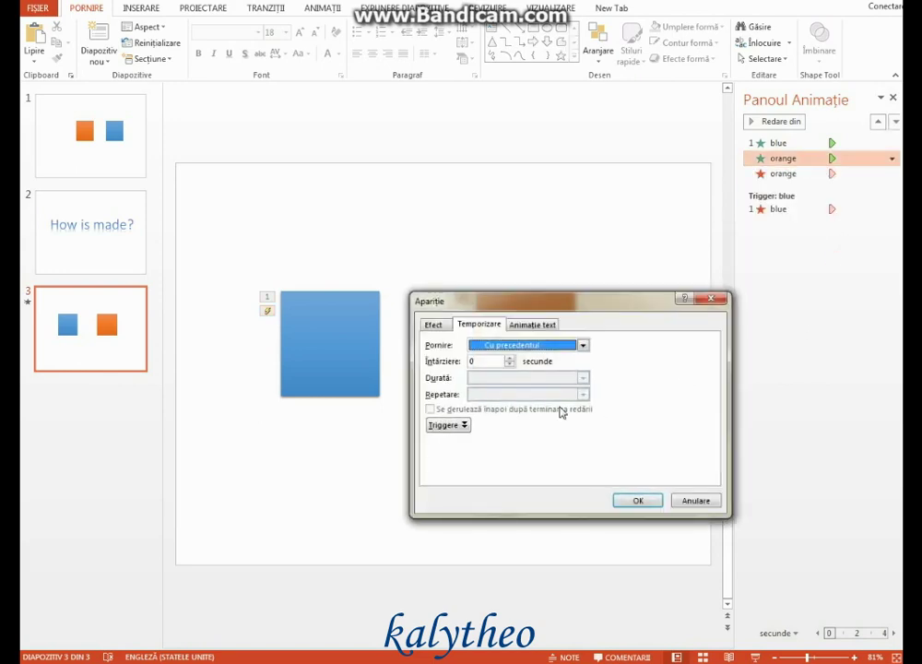
pyautogui.click(448, 425)
pyautogui.click(430, 456)
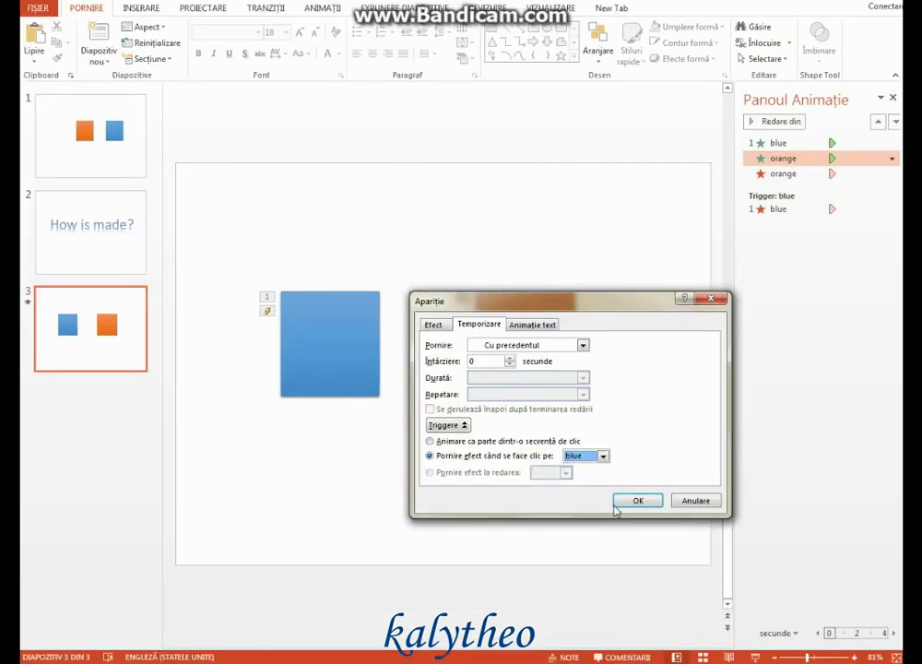
pyautogui.click(627, 507)
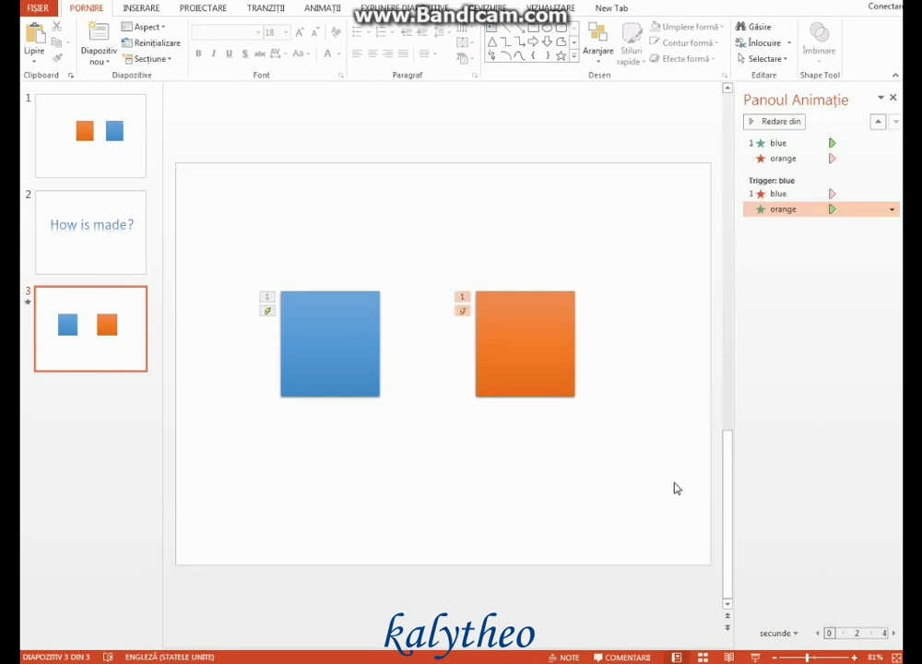
# Set the blue square's appear animation to trigger on click of orange.
pyautogui.click(889, 143)
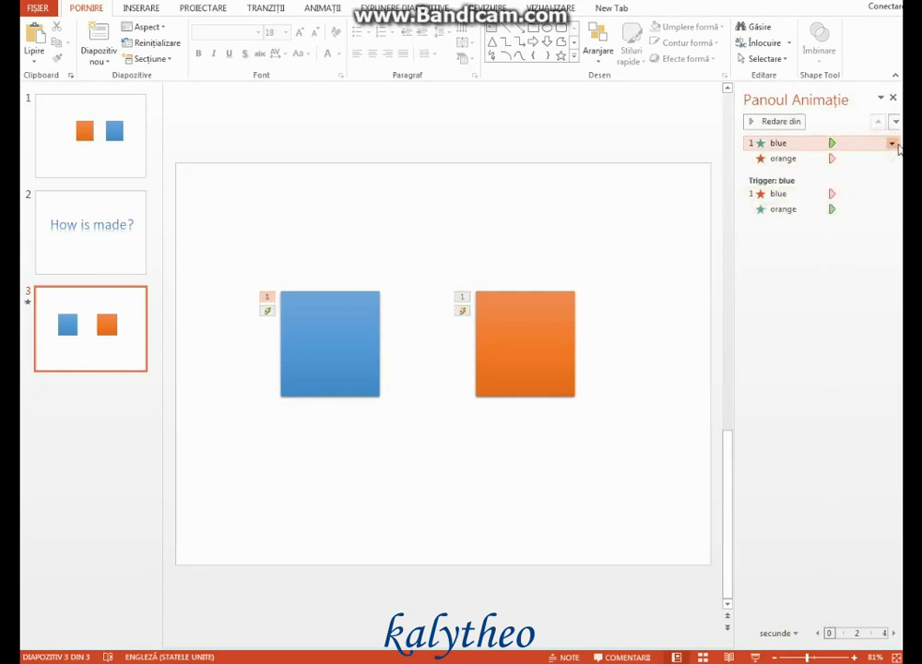
pyautogui.click(892, 143)
pyautogui.click(823, 225)
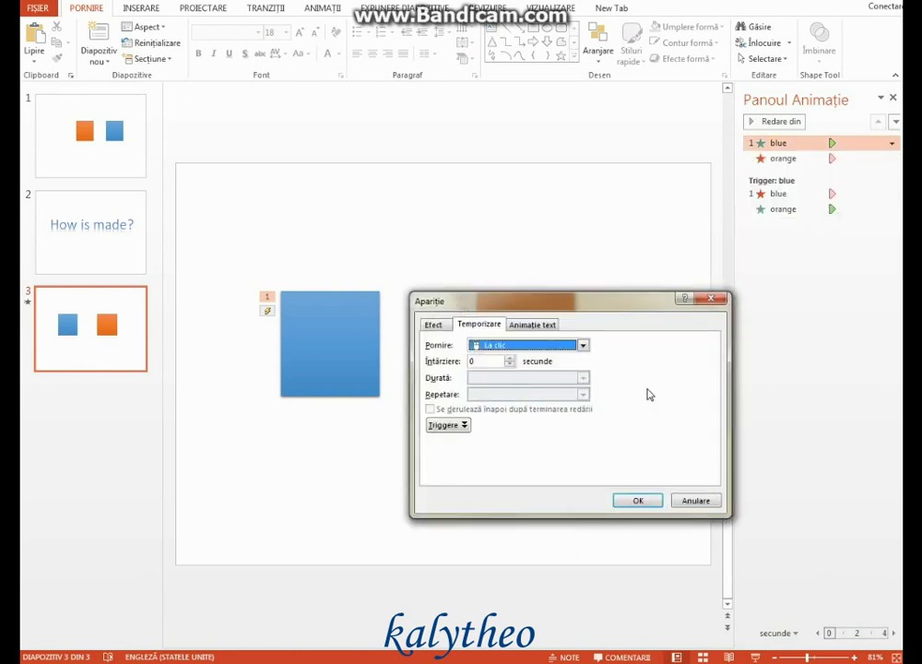
pyautogui.click(456, 427)
pyautogui.click(438, 458)
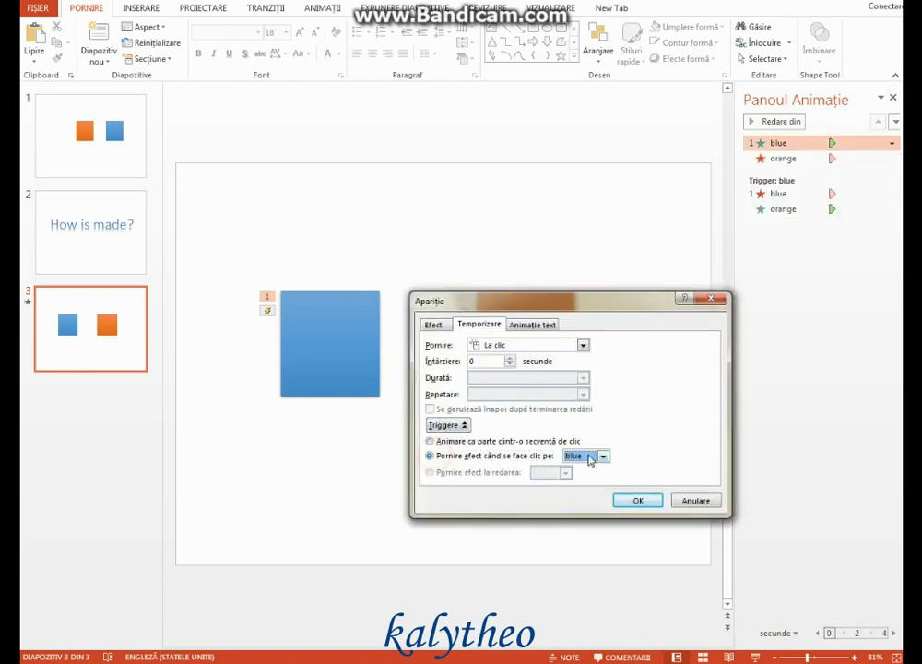
pyautogui.click(603, 455)
pyautogui.click(593, 478)
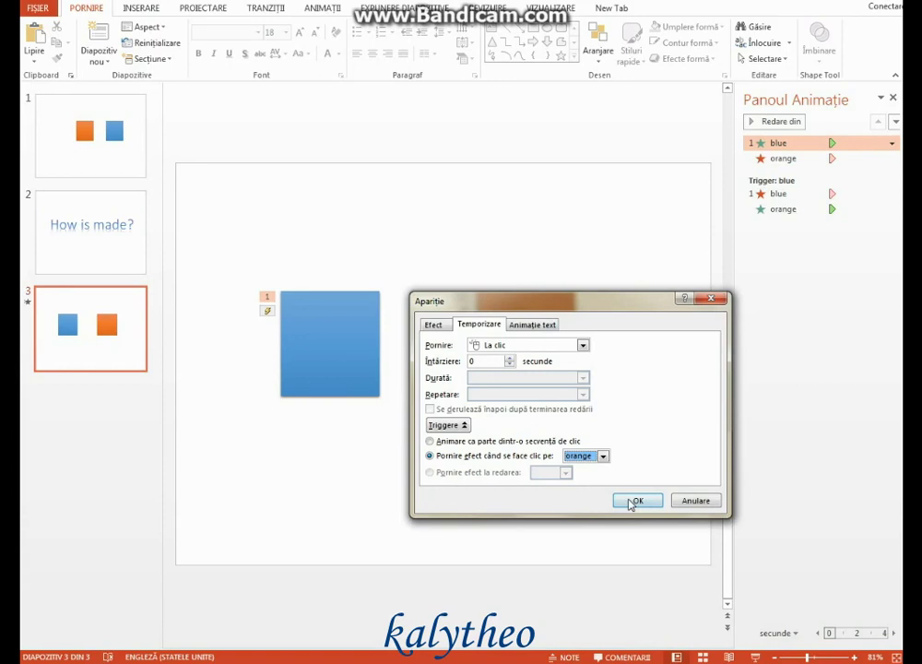
pyautogui.click(631, 505)
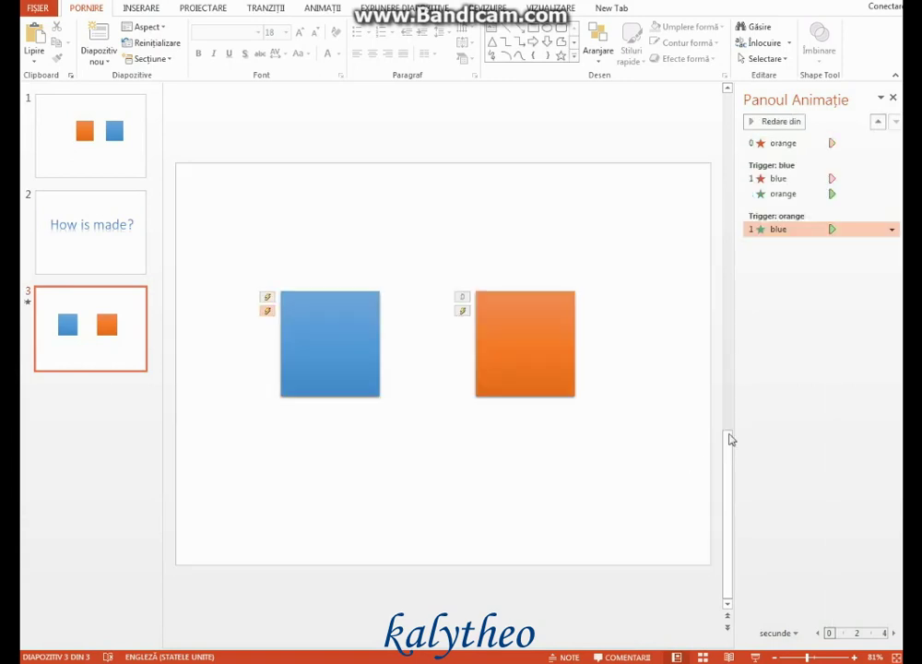
# Set the orange square's disappear animation to trigger on click of orange.
pyautogui.click(836, 145)
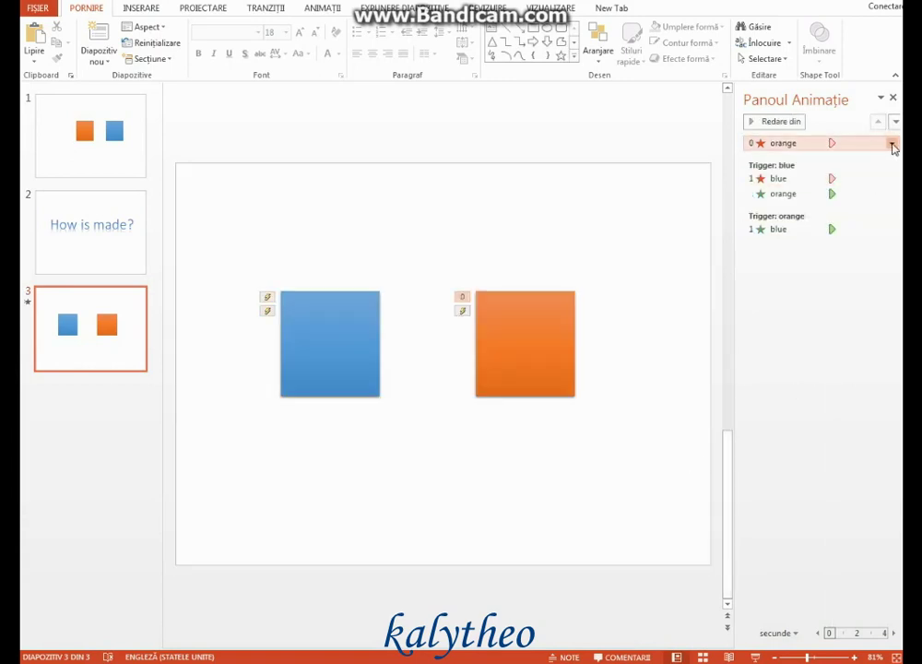
pyautogui.click(892, 144)
pyautogui.click(841, 226)
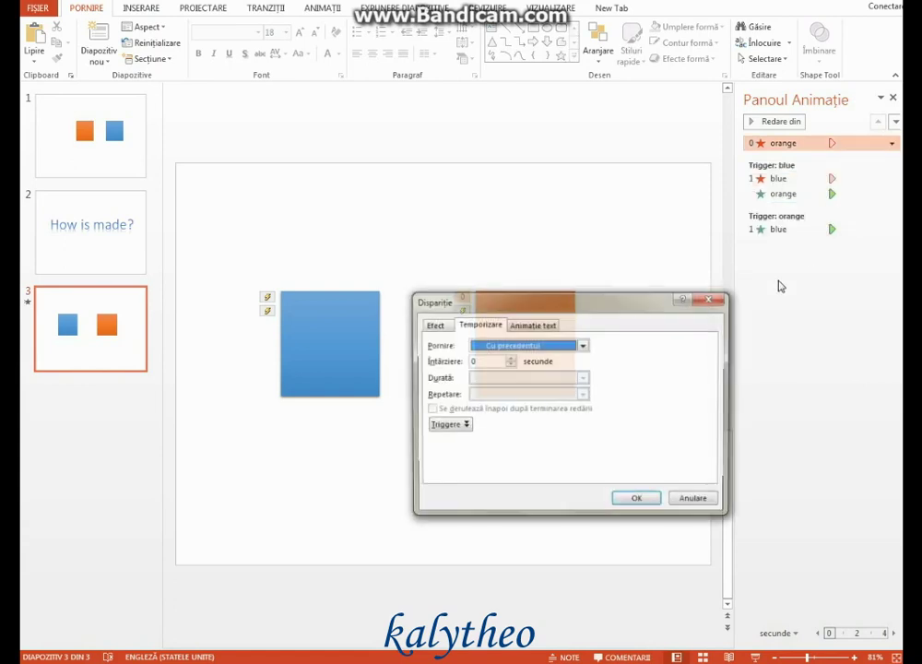
pyautogui.click(448, 425)
pyautogui.click(434, 455)
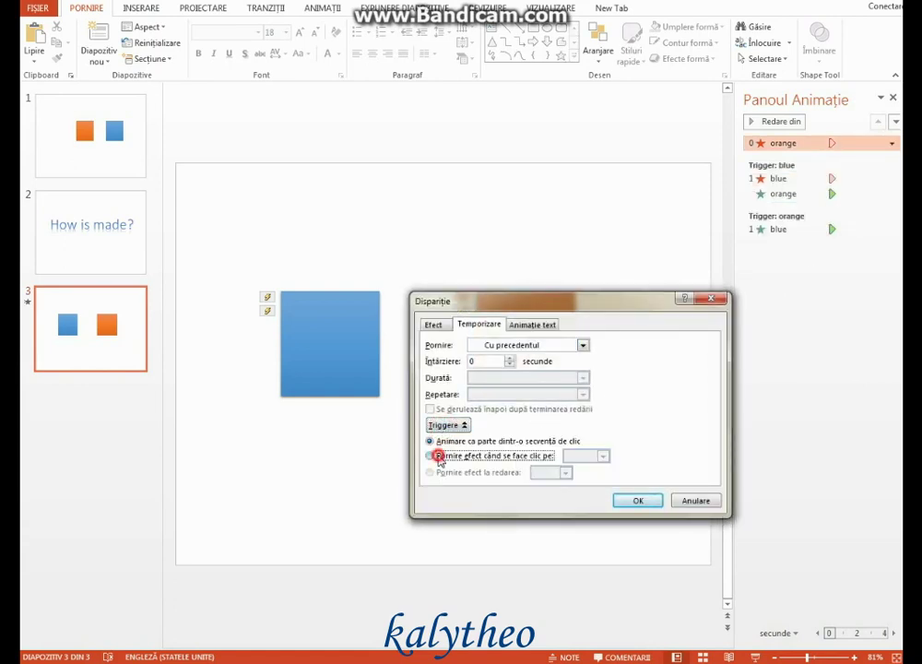
pyautogui.click(602, 456)
pyautogui.click(583, 478)
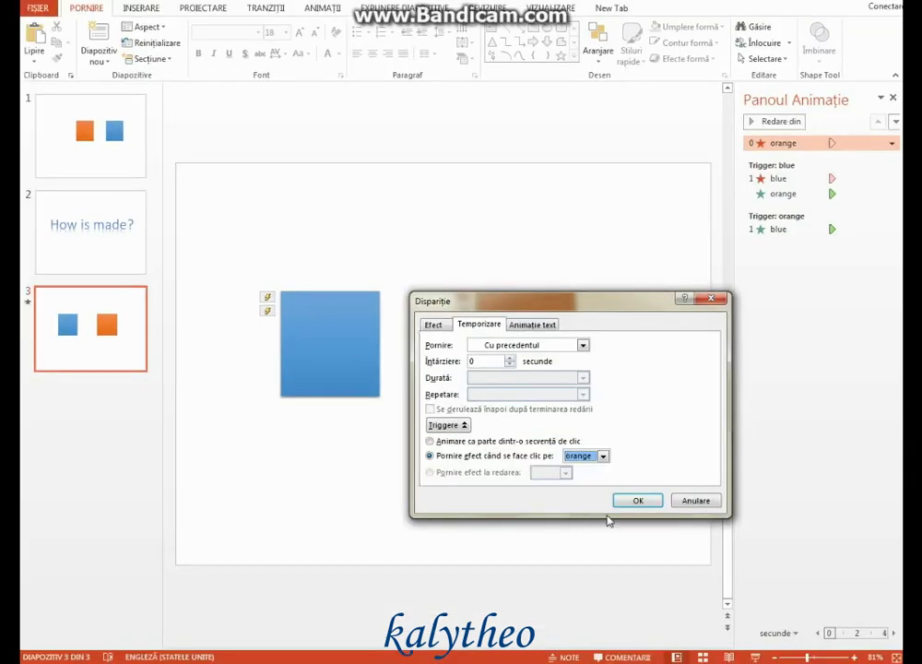
pyautogui.click(636, 499)
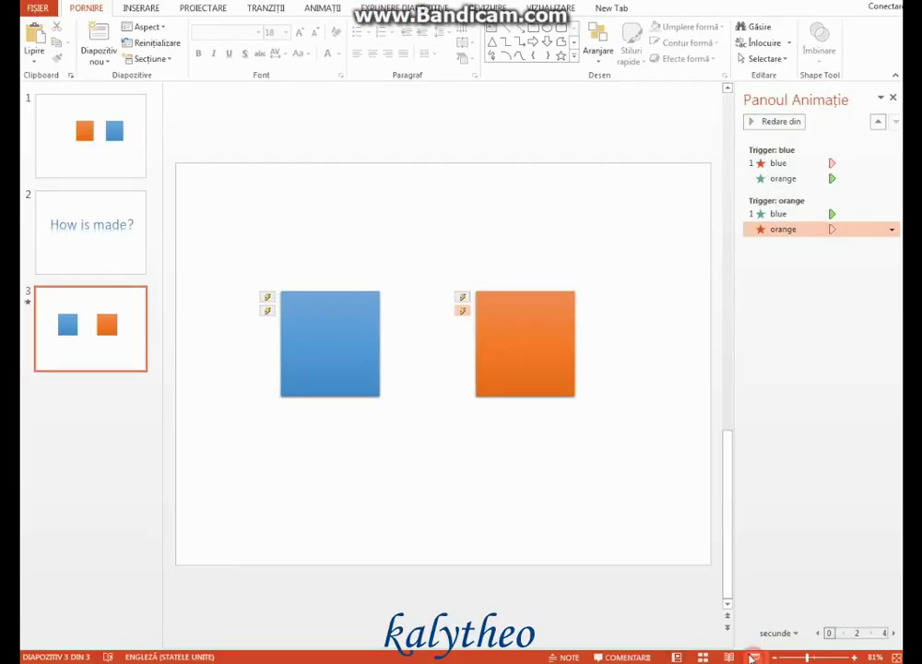
# In a slide show, click the squares repeatedly to confirm blue and orange swap.
pyautogui.click(766, 621)
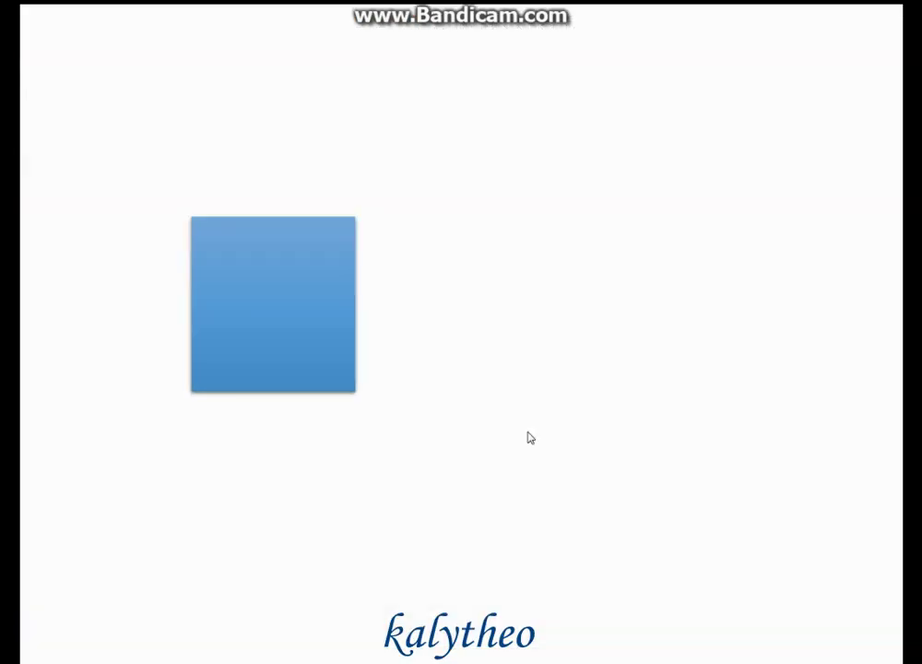
pyautogui.click(311, 327)
pyautogui.click(560, 323)
pyautogui.click(315, 306)
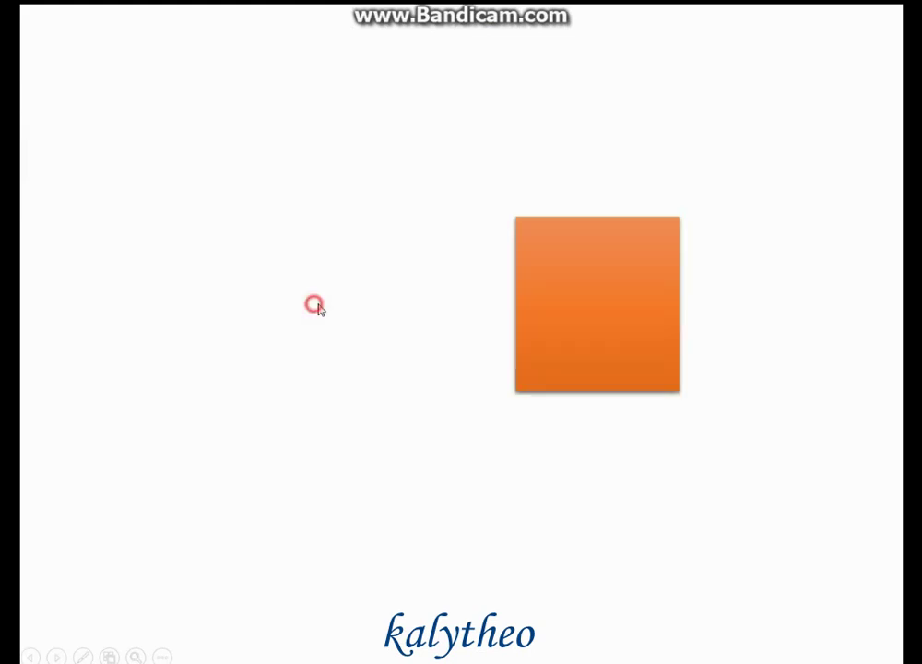
pyautogui.click(558, 305)
pyautogui.click(312, 300)
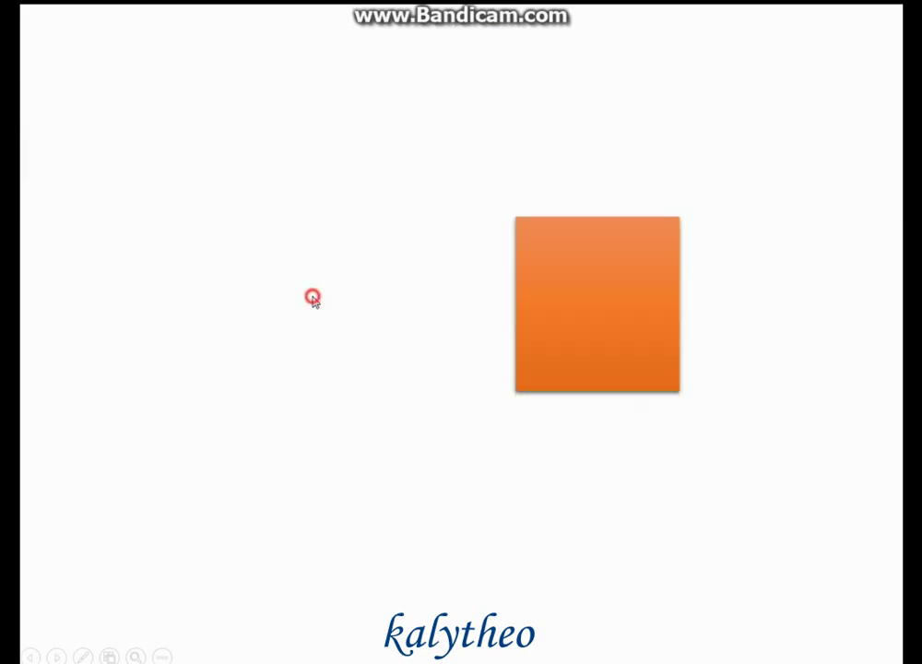
pyautogui.click(573, 308)
# Exit the slide show and save the presentation.
pyautogui.press('Escape')
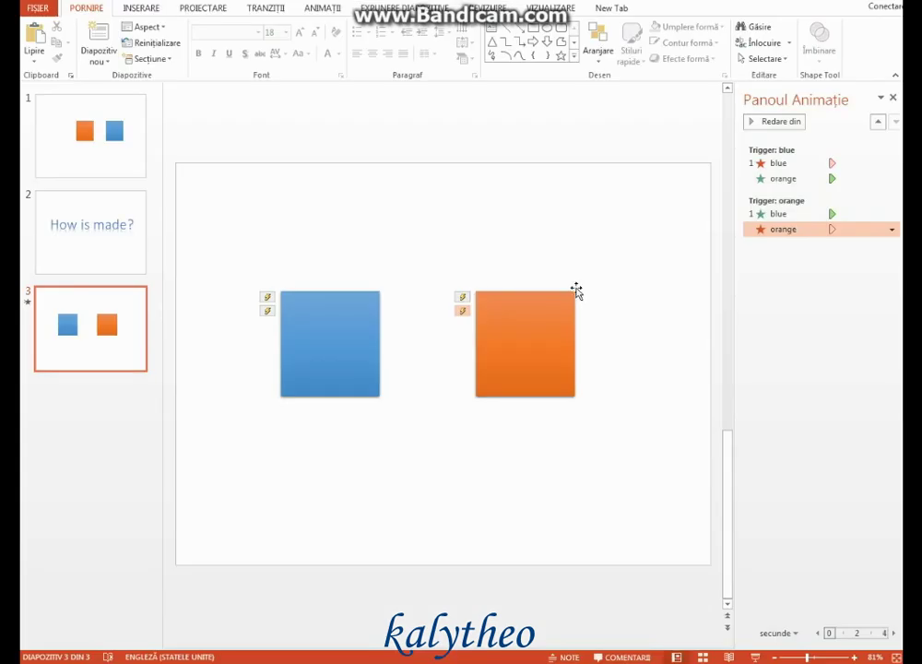
pyautogui.click(35, 8)
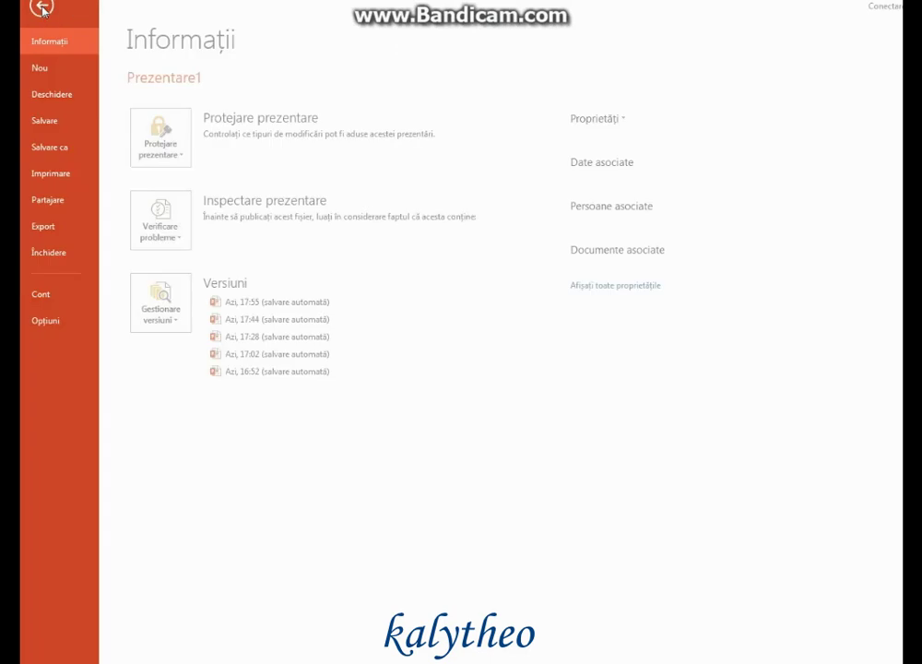
pyautogui.click(52, 121)
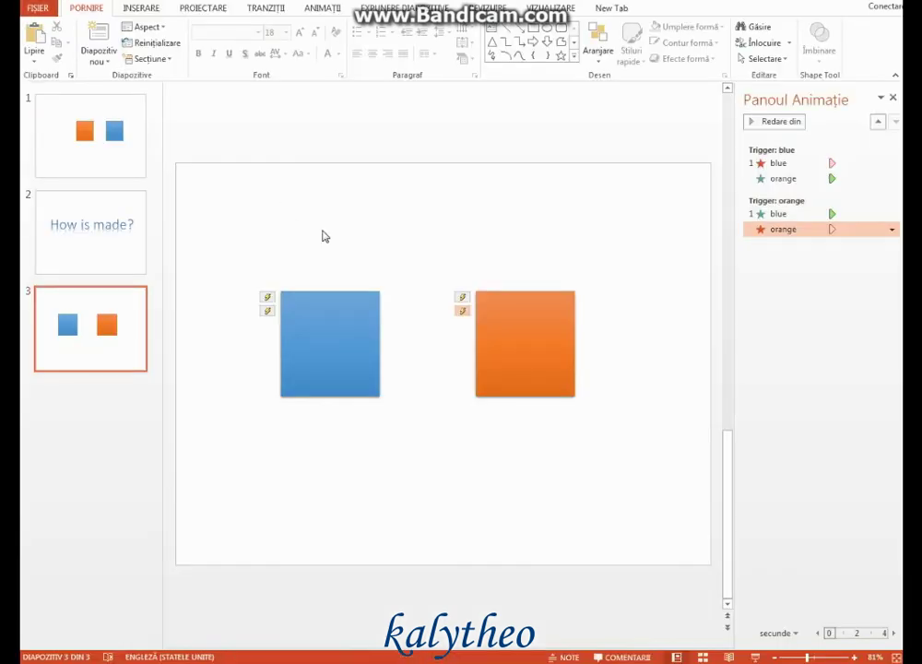